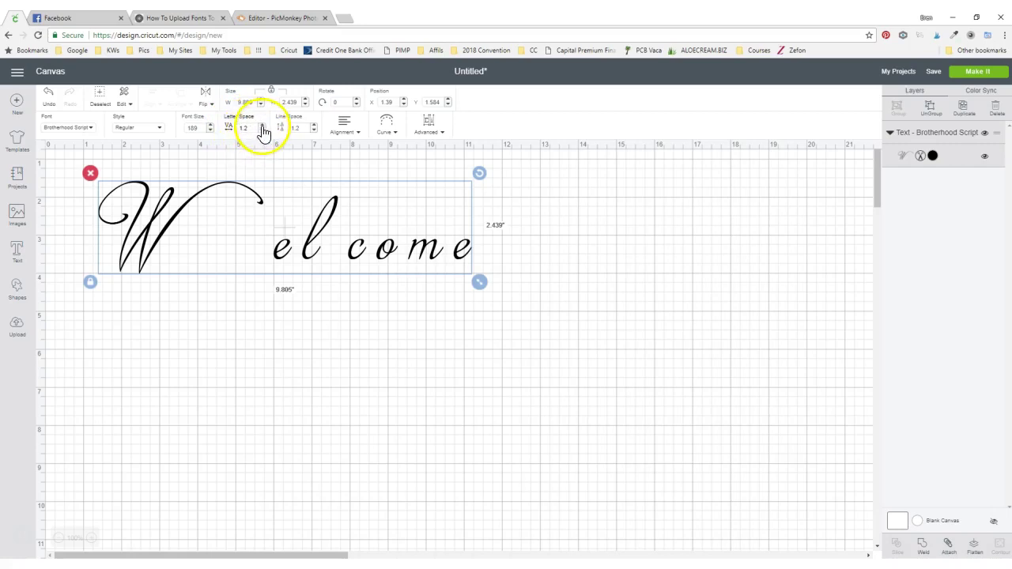
# Adjust Welcome's letter spacing up, then down to -0.3, narrowing the word to 7.678 inches
pyautogui.click(262, 125)
pyautogui.click(262, 125)
pyautogui.click(262, 125)
pyautogui.click(262, 125)
pyautogui.click(262, 125)
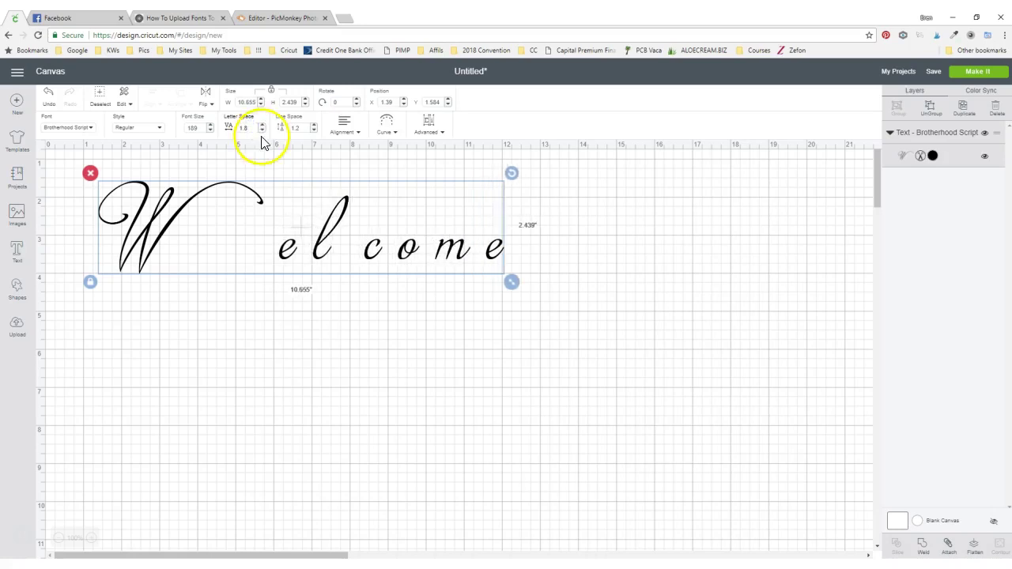
pyautogui.click(262, 131)
pyautogui.click(262, 131)
pyautogui.click(262, 131)
pyautogui.click(262, 131)
pyautogui.click(261, 130)
pyautogui.click(262, 130)
pyautogui.click(262, 131)
pyautogui.click(261, 130)
pyautogui.click(262, 131)
pyautogui.click(261, 130)
pyautogui.click(262, 130)
pyautogui.click(262, 130)
pyautogui.click(261, 131)
pyautogui.click(261, 130)
pyautogui.click(262, 131)
pyautogui.click(261, 130)
pyautogui.click(262, 131)
pyautogui.click(262, 130)
pyautogui.click(262, 131)
pyautogui.click(262, 131)
pyautogui.click(262, 131)
pyautogui.click(262, 130)
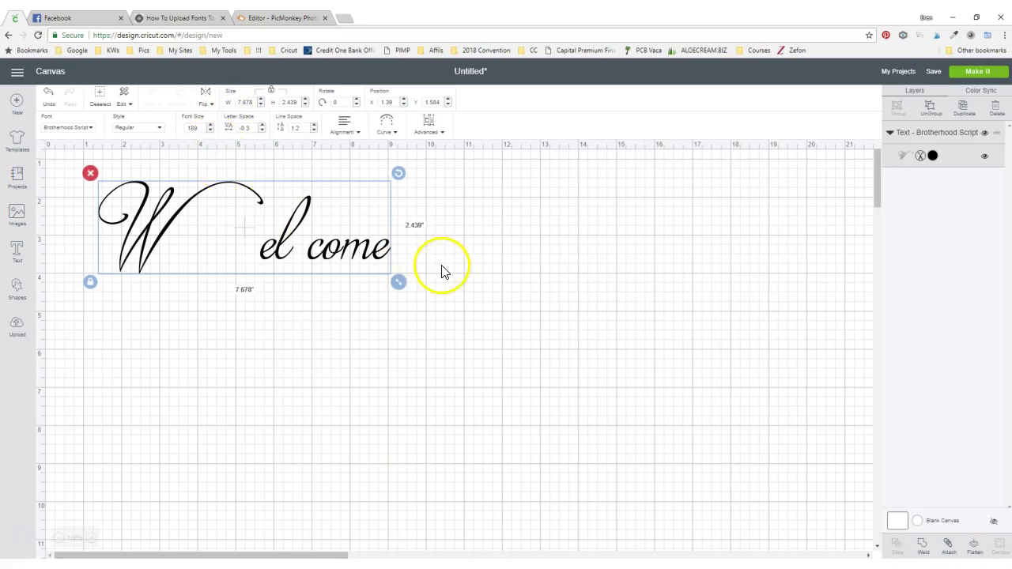
# Ungroup Welcome into separate letters with Advanced > Ungroup to Letters
pyautogui.click(429, 125)
pyautogui.click(427, 154)
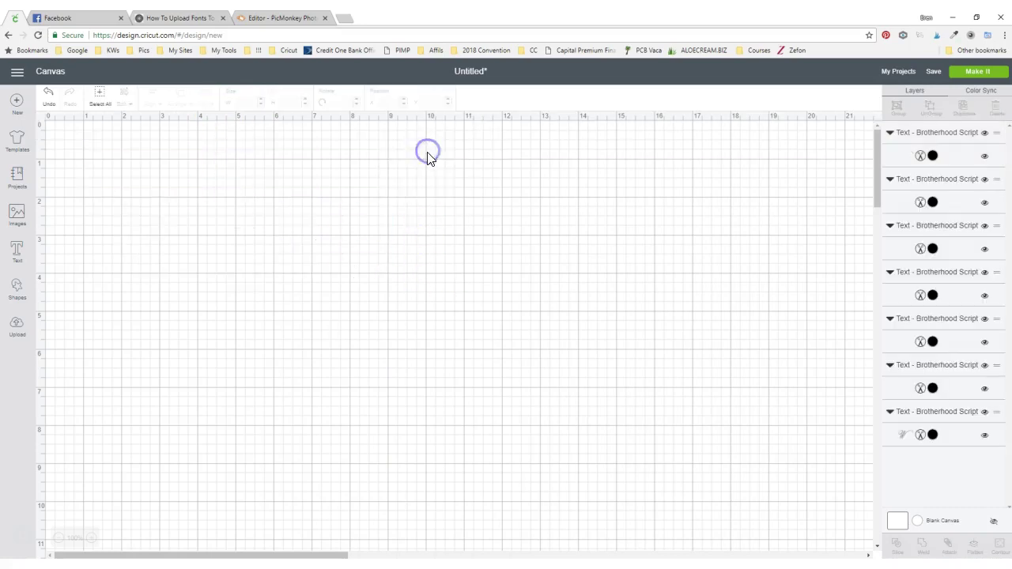
pyautogui.click(318, 250)
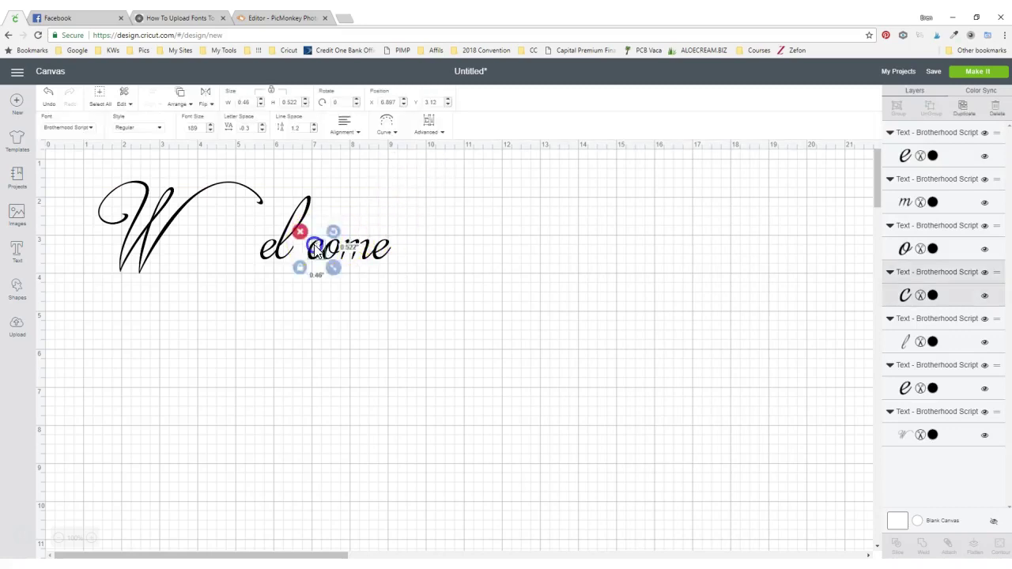
pyautogui.moveTo(320, 250)
pyautogui.mouseDown()
pyautogui.moveTo(365, 252)
pyautogui.moveTo(326, 262)
pyautogui.moveTo(321, 252)
pyautogui.mouseUp()
# Select the elcome letters and slide them left against the W
pyautogui.moveTo(408, 232); pyautogui.dragTo(300, 260)
pyautogui.click(447, 234)
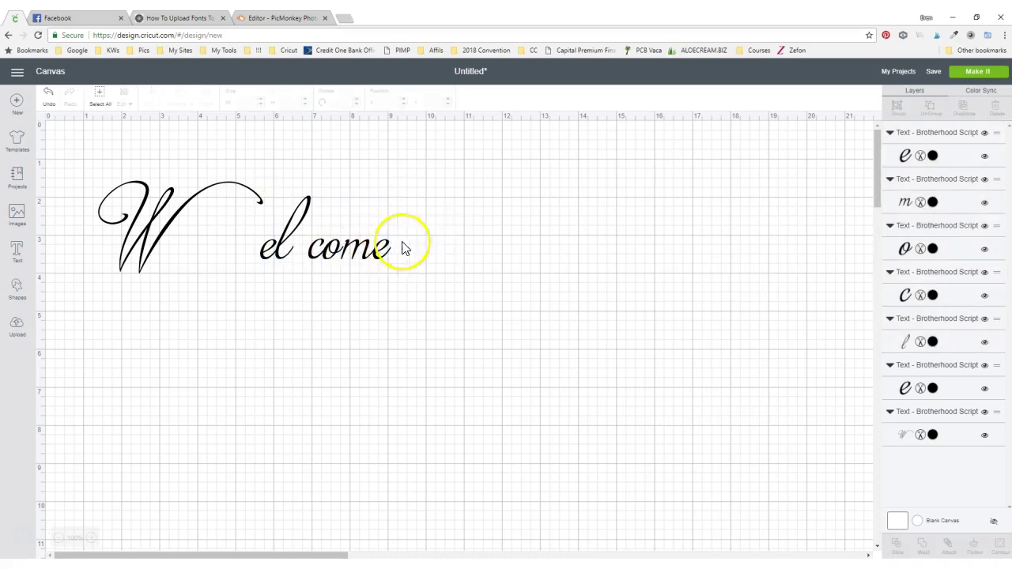
pyautogui.moveTo(402, 233); pyautogui.dragTo(208, 266)
pyautogui.click(338, 254)
pyautogui.click(330, 283)
pyautogui.click(427, 229)
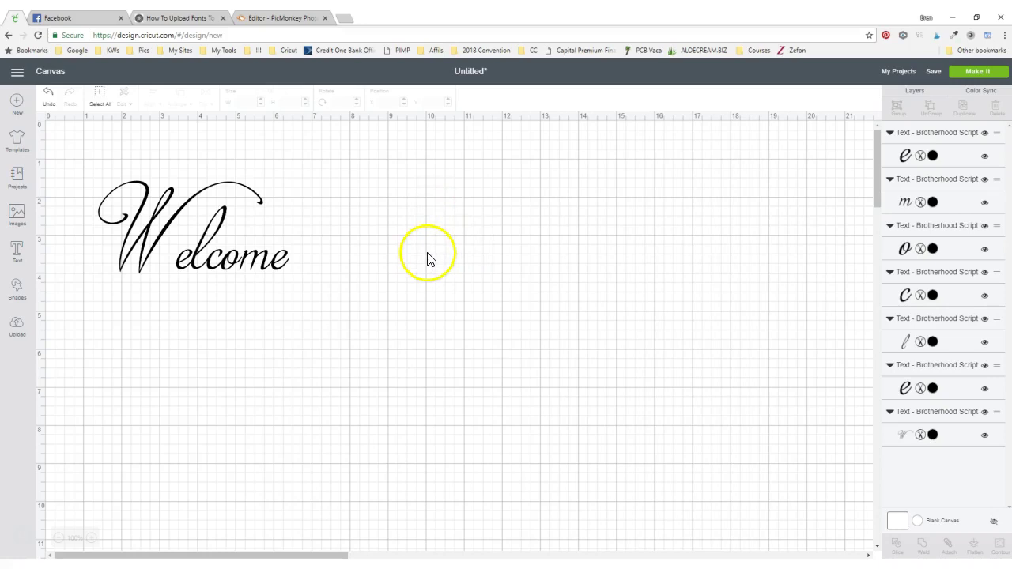
# Delete the W and elcome letters, then add a new 'Welcome' text in Brotherhood Script
pyautogui.click(181, 237)
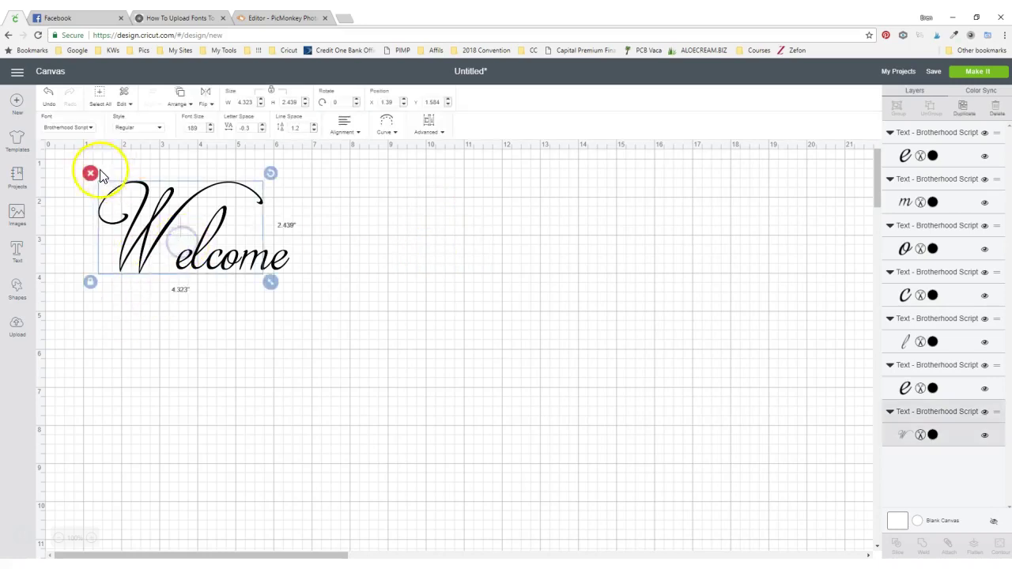
pyautogui.click(91, 173)
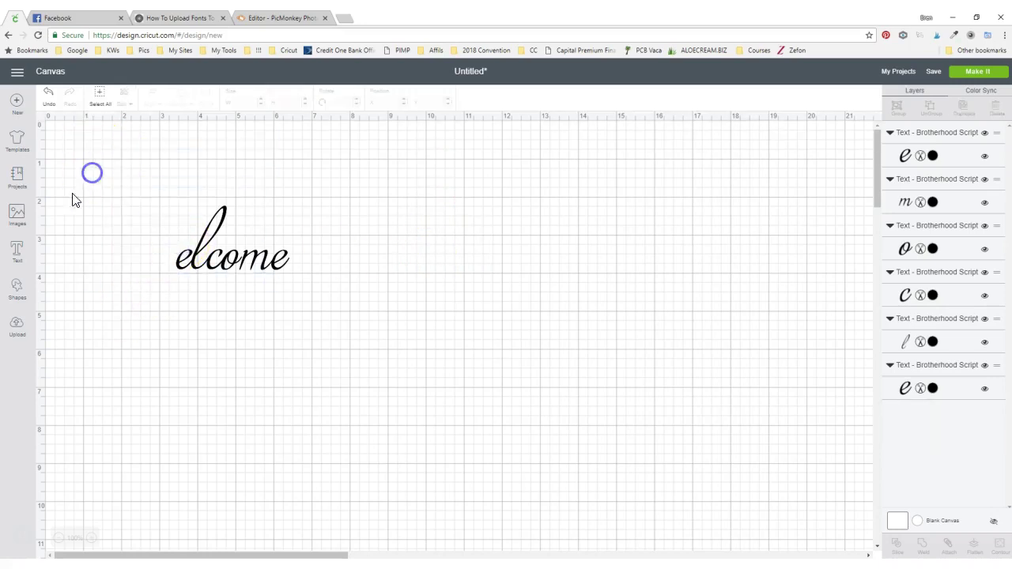
pyautogui.click(214, 255)
pyautogui.moveTo(162, 226); pyautogui.dragTo(308, 283)
pyautogui.click(168, 198)
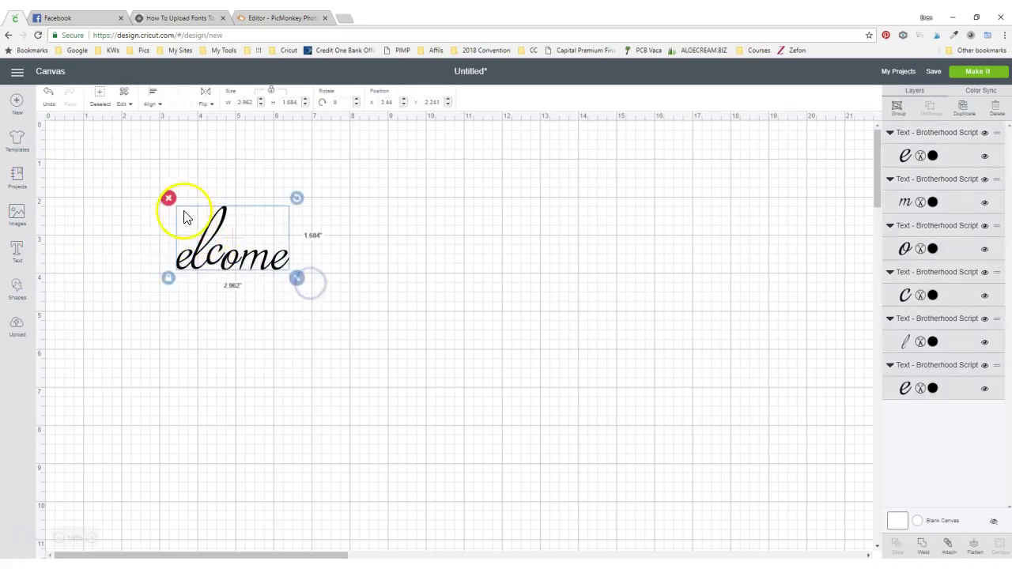
pyautogui.click(15, 253)
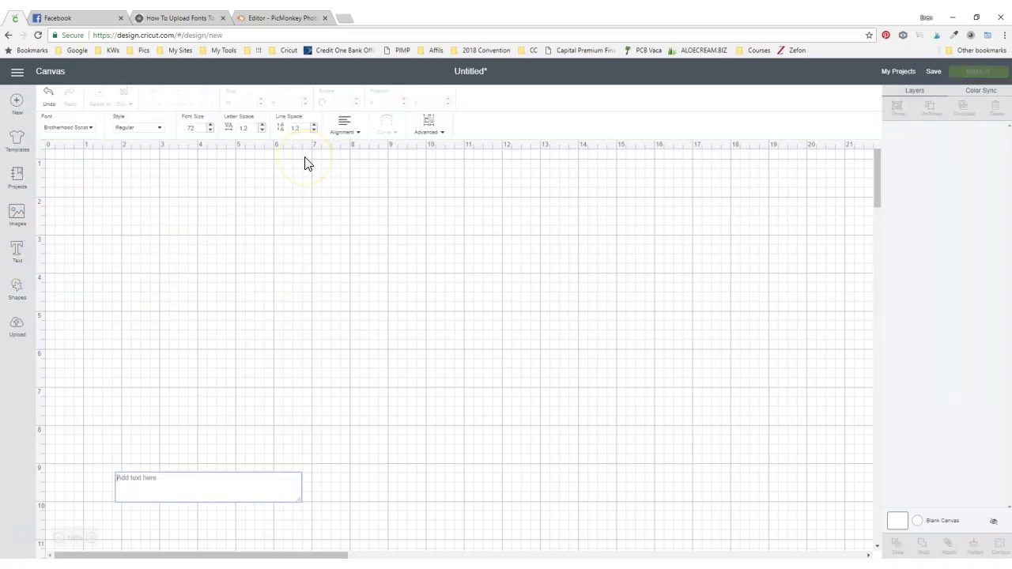
pyautogui.write('Welcome')
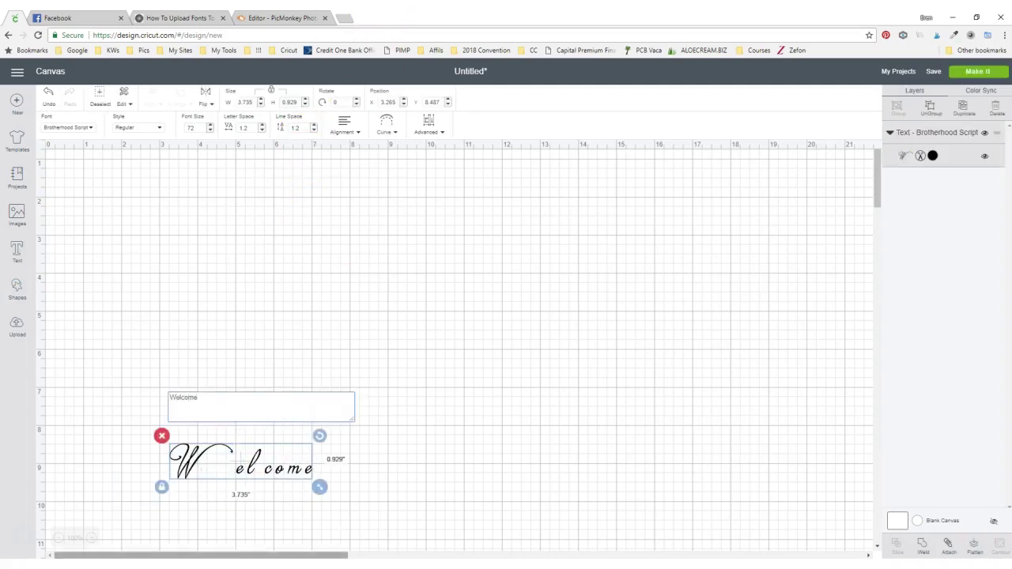
# Move the new Welcome to the mat's top-left and resize it to 9.513 inches wide
pyautogui.click(359, 494)
pyautogui.moveTo(253, 465); pyautogui.dragTo(199, 154)
pyautogui.moveTo(276, 219); pyautogui.dragTo(495, 373)
pyautogui.moveTo(348, 223); pyautogui.dragTo(303, 229)
pyautogui.click(290, 221)
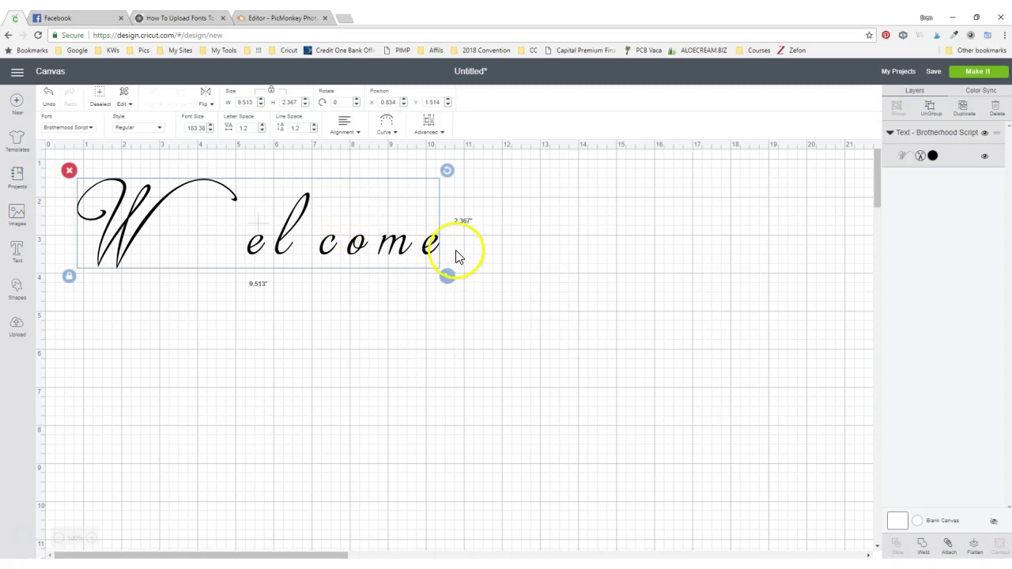
# Ungroup the new Welcome into seven separate letter layers
pyautogui.click(429, 124)
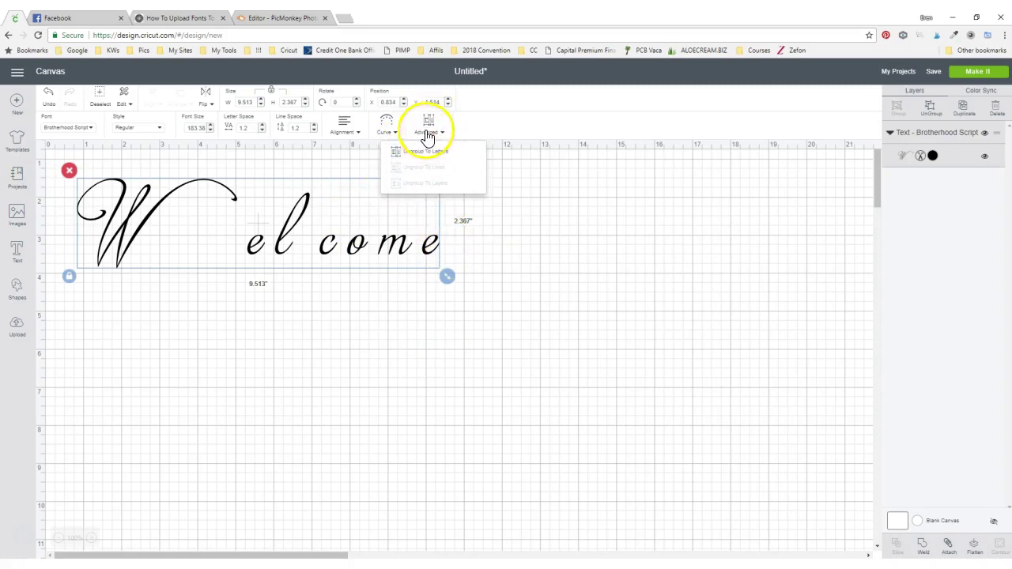
pyautogui.click(540, 224)
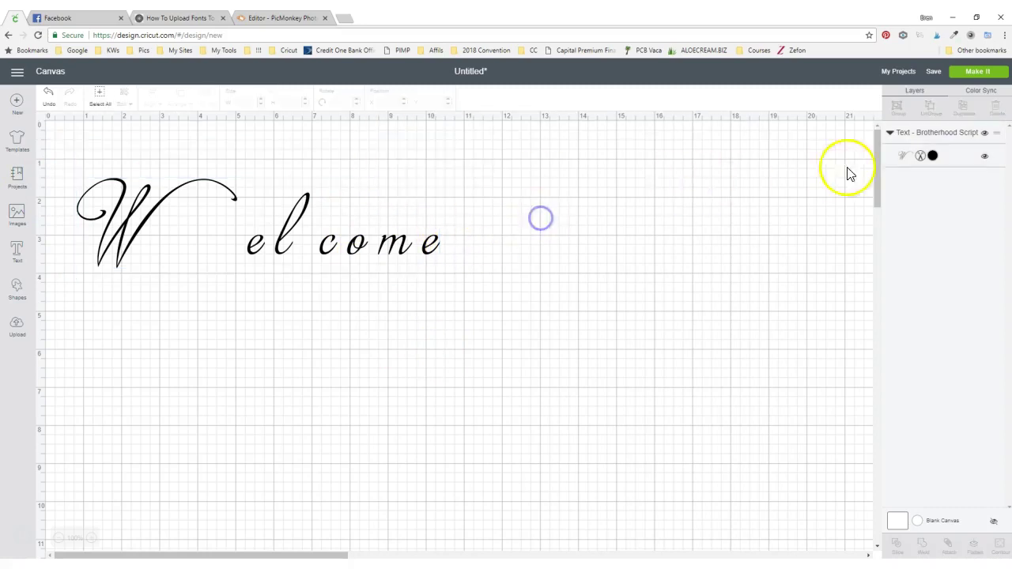
pyautogui.click(362, 246)
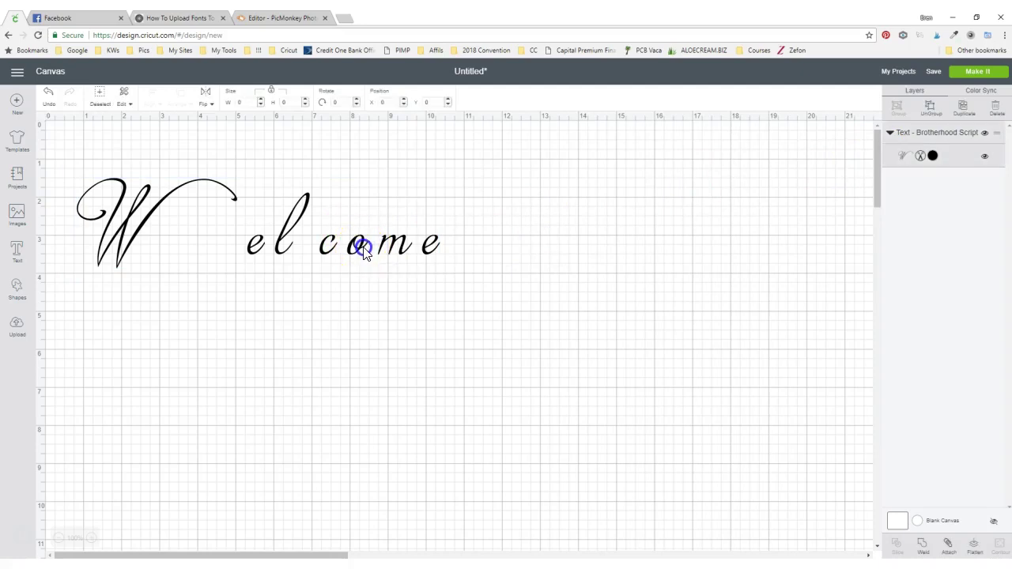
pyautogui.click(932, 110)
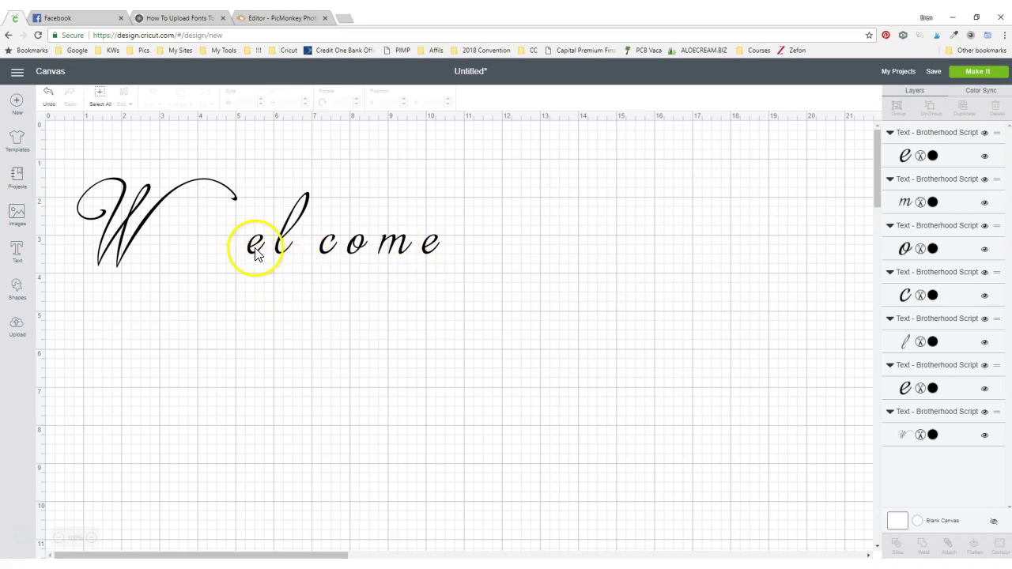
# Nudge and drag the first e up against the l, to X 5.638
pyautogui.click(256, 255)
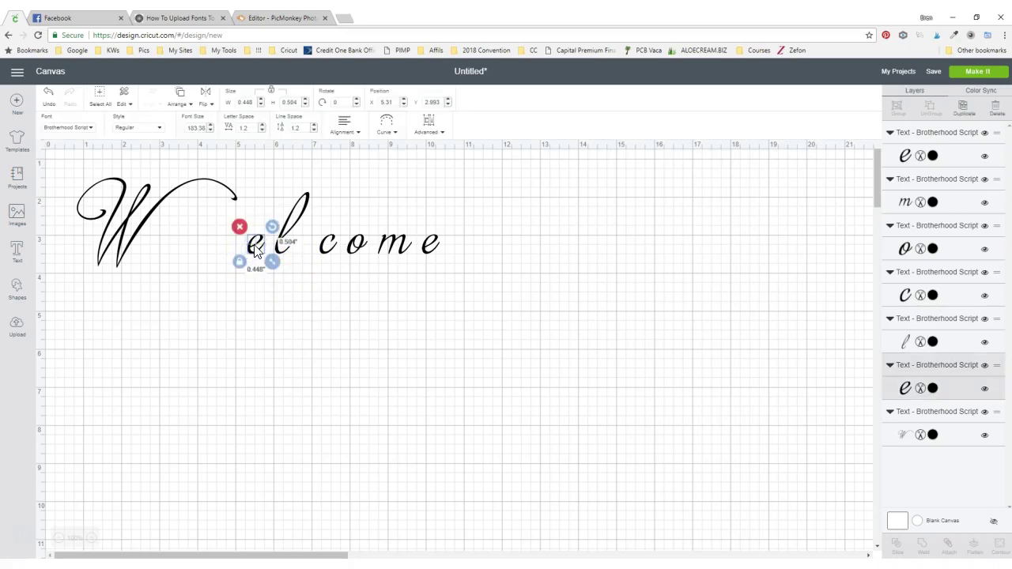
pyautogui.click(256, 250)
pyautogui.press('Right')
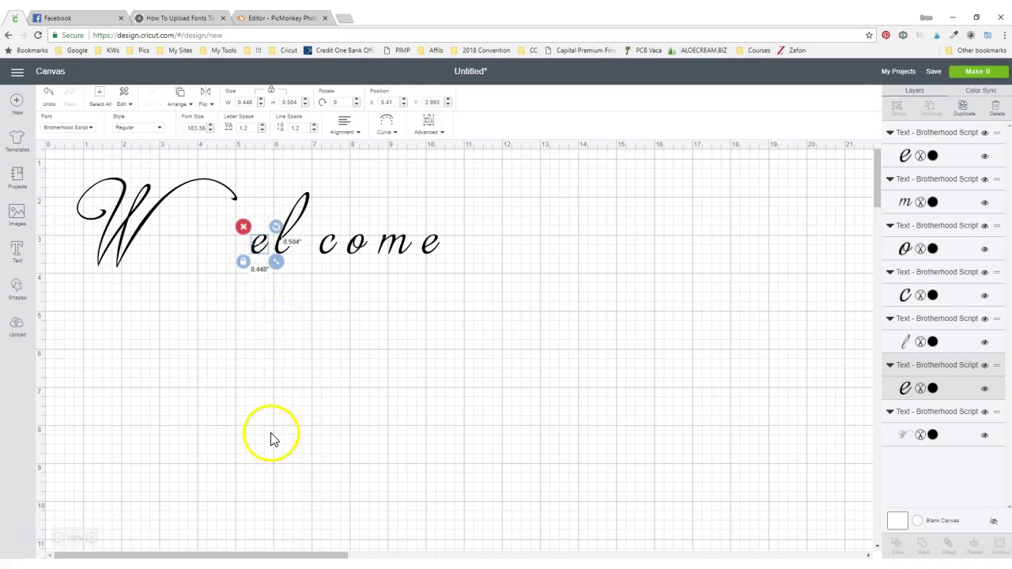
pyautogui.press('Right')
pyautogui.press('Right')
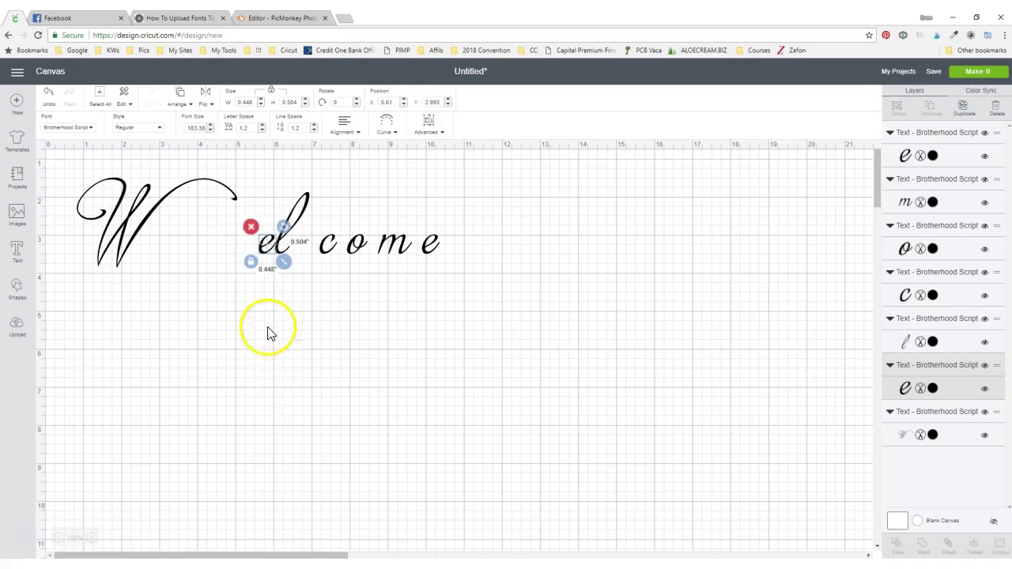
pyautogui.click(270, 315)
pyautogui.click(265, 260)
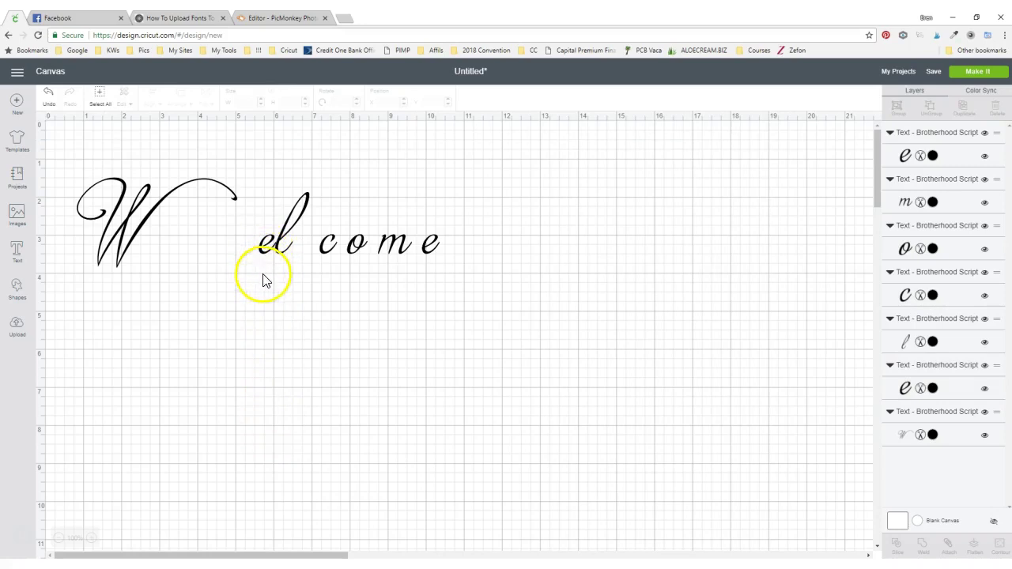
pyautogui.click(262, 253)
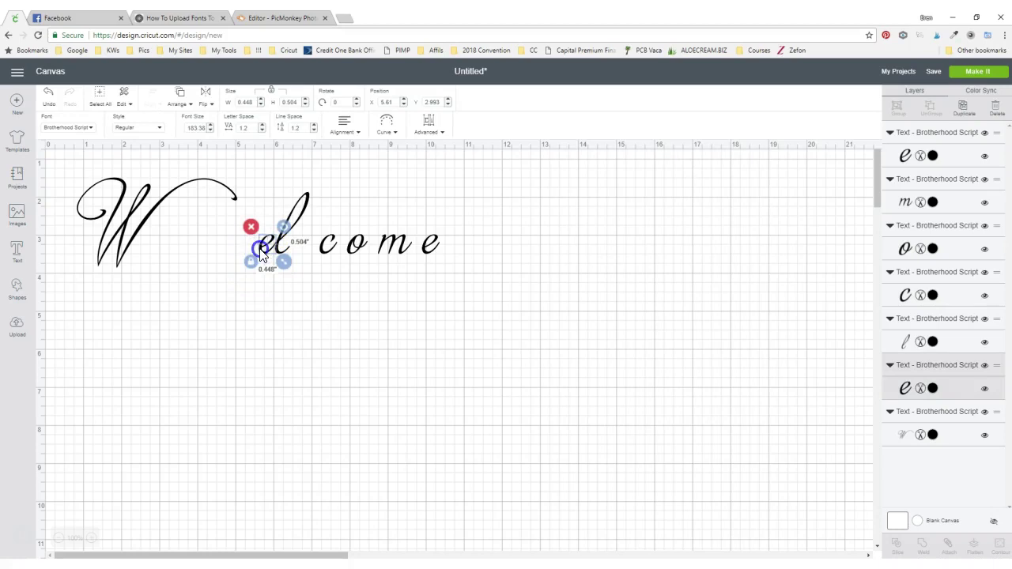
pyautogui.click(253, 310)
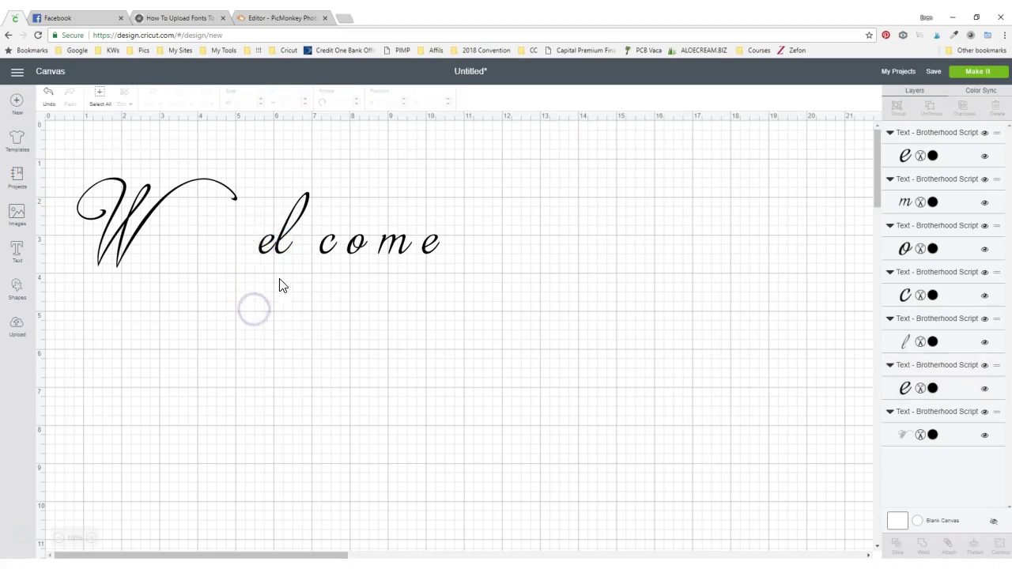
pyautogui.click(270, 248)
pyautogui.moveTo(270, 247); pyautogui.dragTo(271, 247)
pyautogui.click(269, 283)
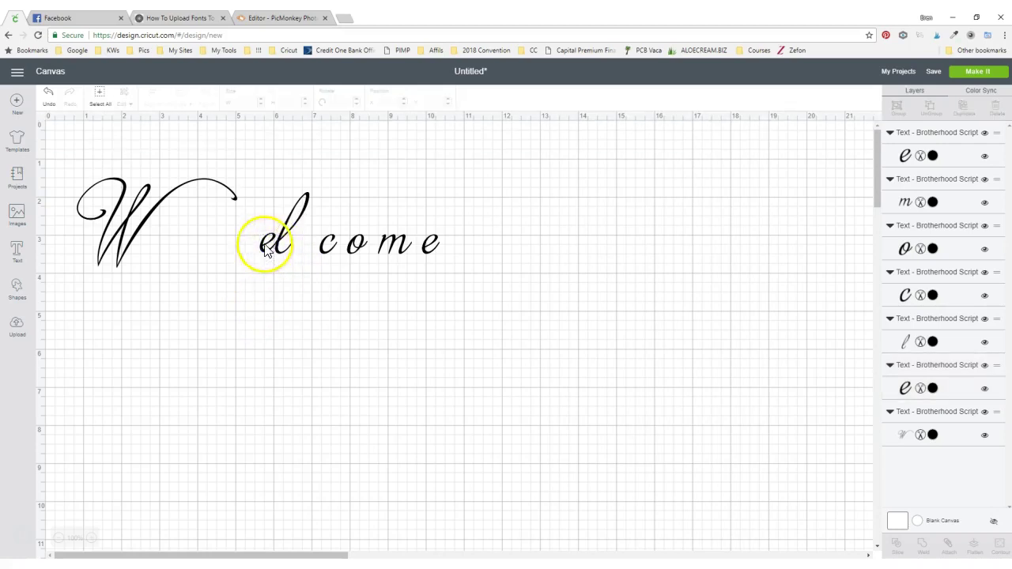
pyautogui.click(266, 248)
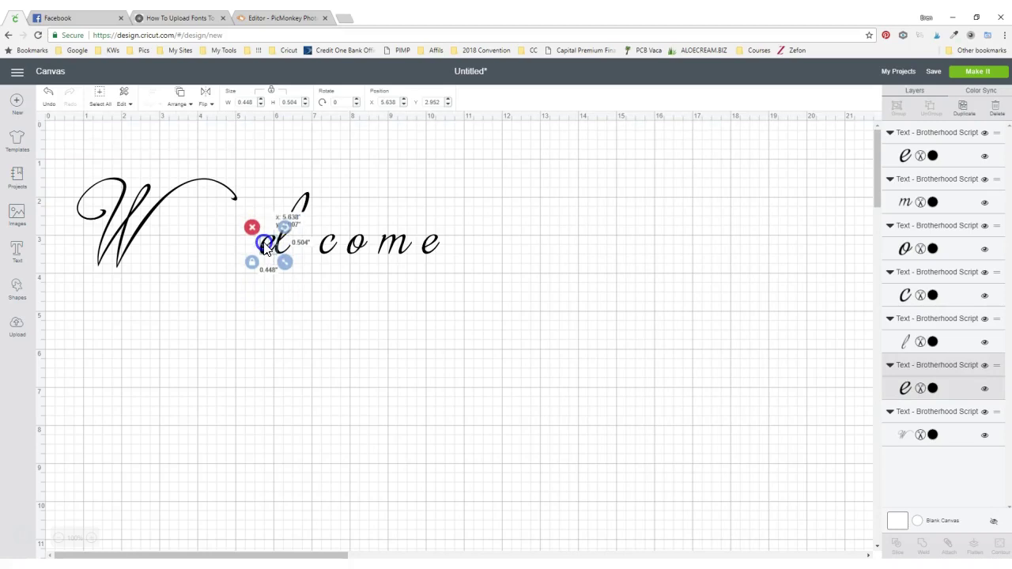
# Nudge the c and o left until they join the el
pyautogui.click(265, 287)
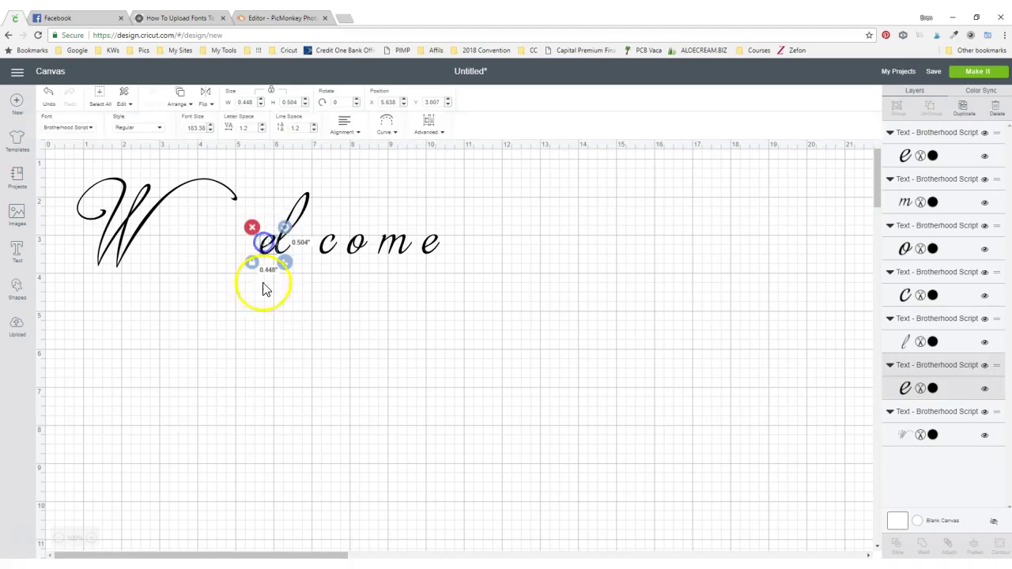
pyautogui.click(327, 254)
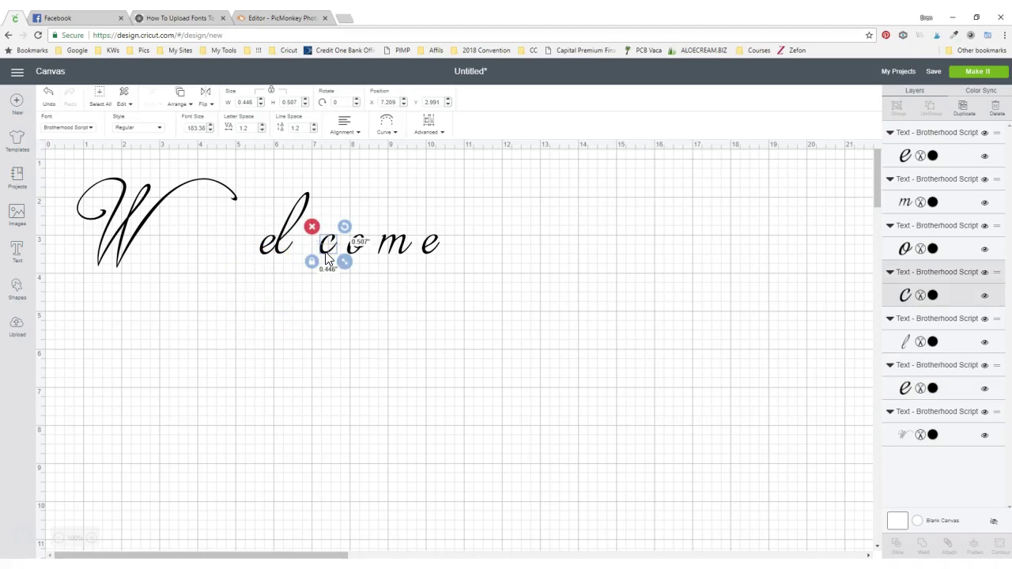
pyautogui.press('Left')
pyautogui.press('Left')
pyautogui.press('Left')
pyautogui.press('Left')
pyautogui.press('Left')
pyautogui.press('Left')
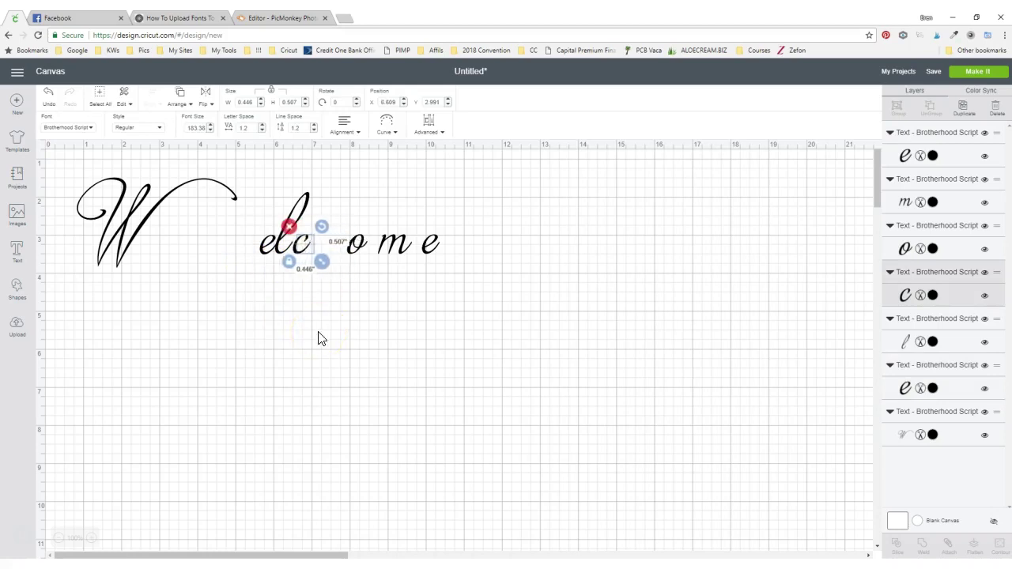
pyautogui.press('Left')
pyautogui.press('Left')
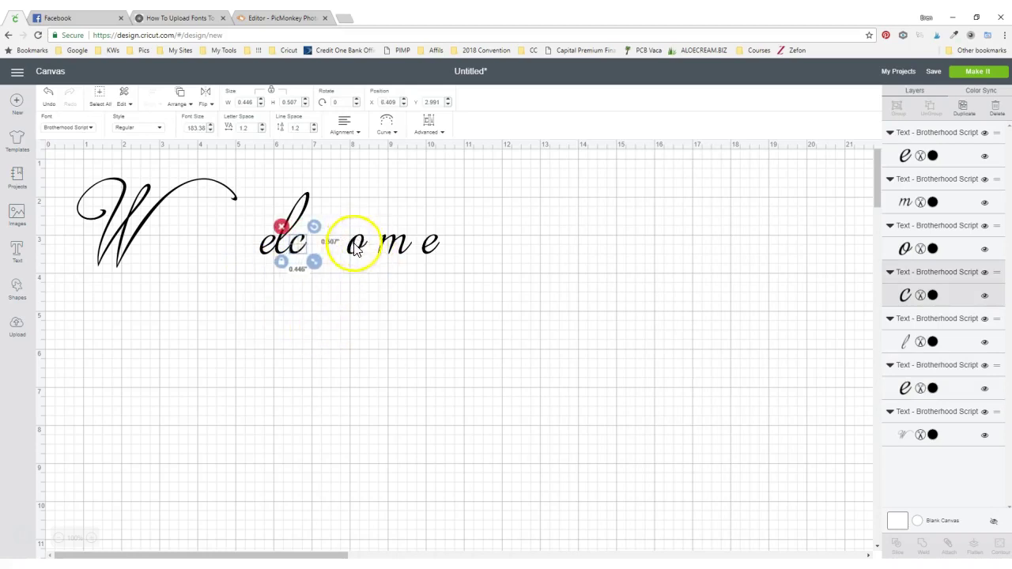
pyautogui.click(355, 246)
pyautogui.press('Left')
pyautogui.press('Left')
pyautogui.press('Left')
pyautogui.press('Left')
pyautogui.press('Left')
pyautogui.press('Left')
pyautogui.press('Left')
pyautogui.press('Left')
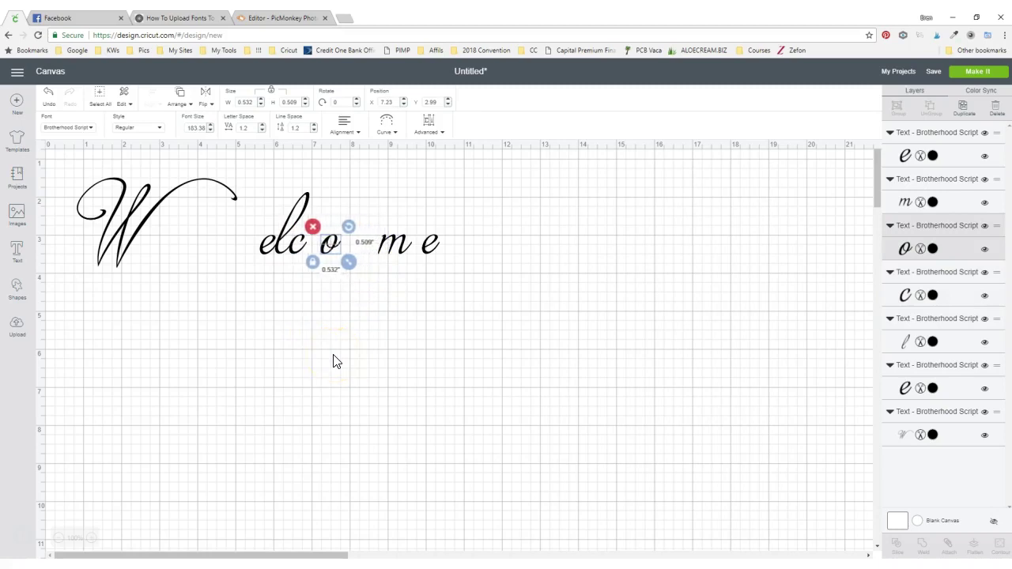
pyautogui.press('Left')
pyautogui.press('Left')
pyautogui.press('Left')
pyautogui.press('Left')
pyautogui.click(330, 338)
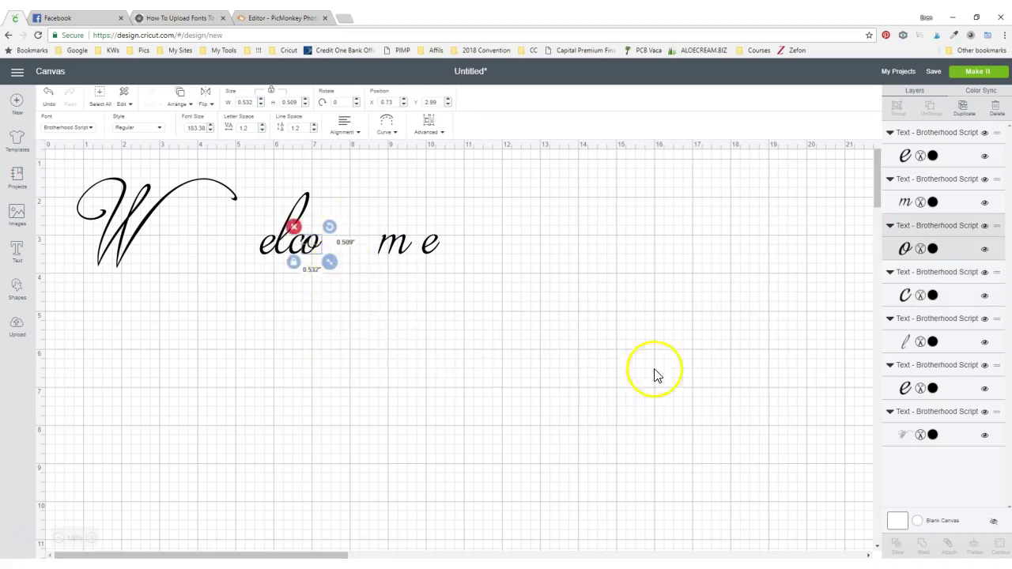
pyautogui.moveTo(315, 250); pyautogui.dragTo(320, 249)
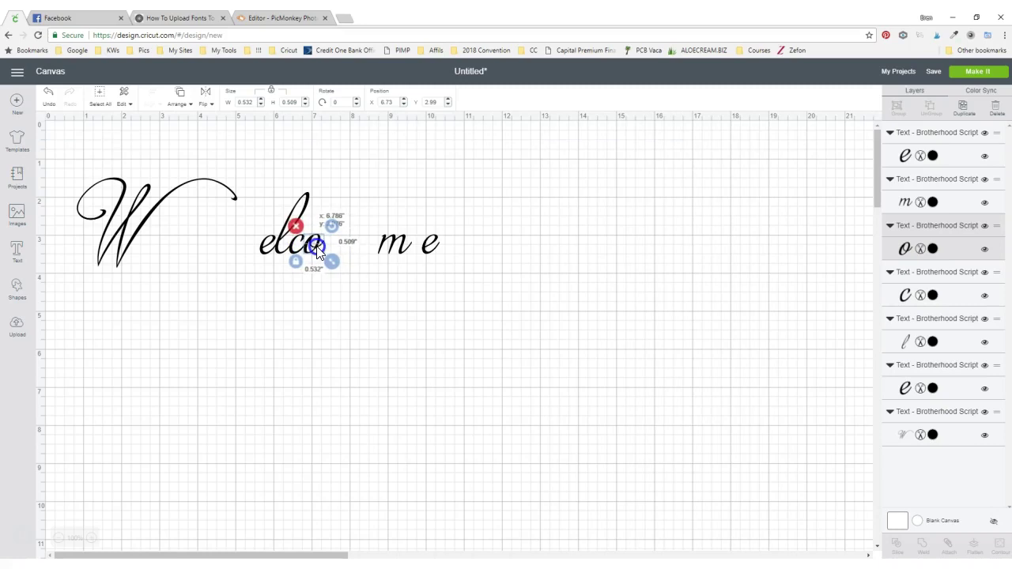
pyautogui.moveTo(317, 249); pyautogui.dragTo(320, 251)
pyautogui.click(308, 307)
# Slide the m and final e left to complete a connected elcome, final e at X 7.999
pyautogui.click(385, 251)
pyautogui.press('Left')
pyautogui.press('Left')
pyautogui.press('Left')
pyautogui.press('Left')
pyautogui.press('Left')
pyautogui.press('Left')
pyautogui.press('Left')
pyautogui.press('Left')
pyautogui.press('Left')
pyautogui.press('Left')
pyautogui.press('Left')
pyautogui.press('Left')
pyautogui.press('Left')
pyautogui.press('Left')
pyautogui.press('Left')
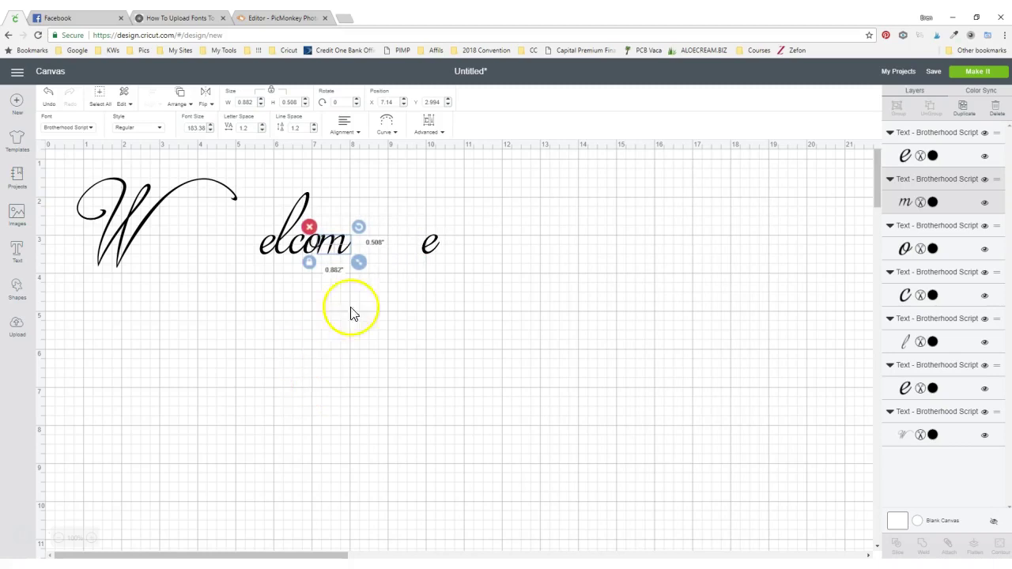
pyautogui.moveTo(339, 247); pyautogui.dragTo(336, 250)
pyautogui.moveTo(430, 245); pyautogui.dragTo(338, 347)
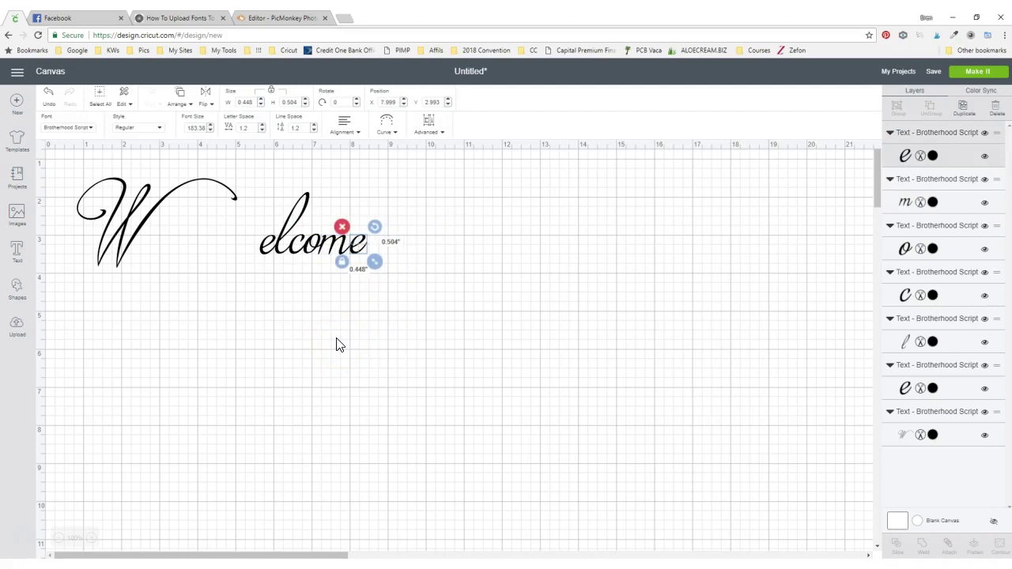
# Nudge the W right with arrow keys until it joins elcome
pyautogui.click(336, 344)
pyautogui.click(99, 253)
pyautogui.press('Right')
pyautogui.press('Right')
pyautogui.press('Right')
pyautogui.press('Right')
pyautogui.press('Right')
pyautogui.press('Right')
pyautogui.press('Right')
pyautogui.press('Right')
pyautogui.press('Right')
pyautogui.press('Right')
pyautogui.press('Right')
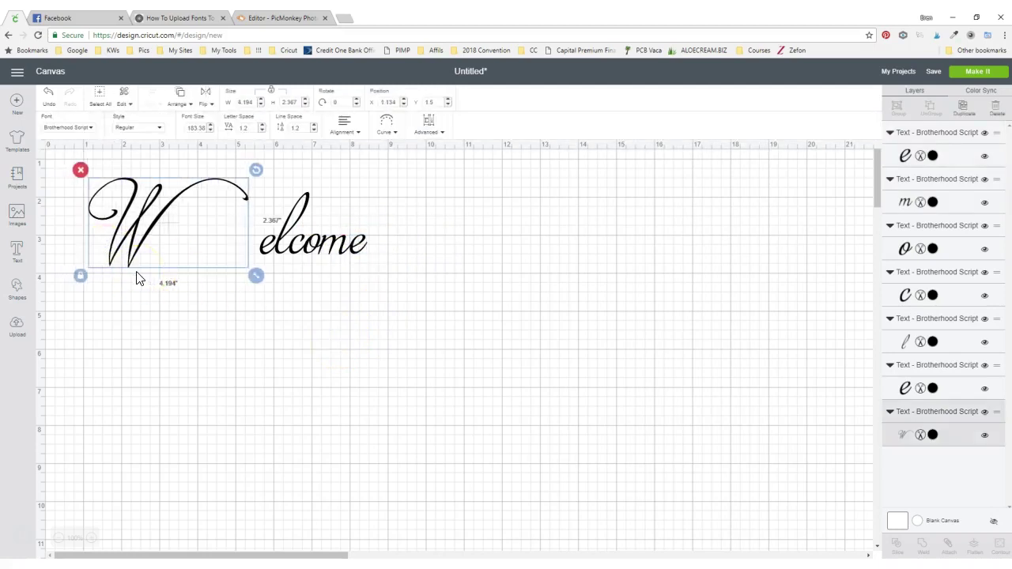
pyautogui.press('Right')
pyautogui.press('Right')
pyautogui.press('Right')
pyautogui.press('Right')
pyautogui.press('Right')
pyautogui.press('Right')
pyautogui.press('Right')
pyautogui.press('Right')
pyautogui.press('Right')
pyautogui.press('Right')
pyautogui.press('Right')
pyautogui.press('Right')
pyautogui.press('Right')
pyautogui.press('Right')
pyautogui.press('Right')
pyautogui.press('Right')
pyautogui.press('Right')
pyautogui.press('Right')
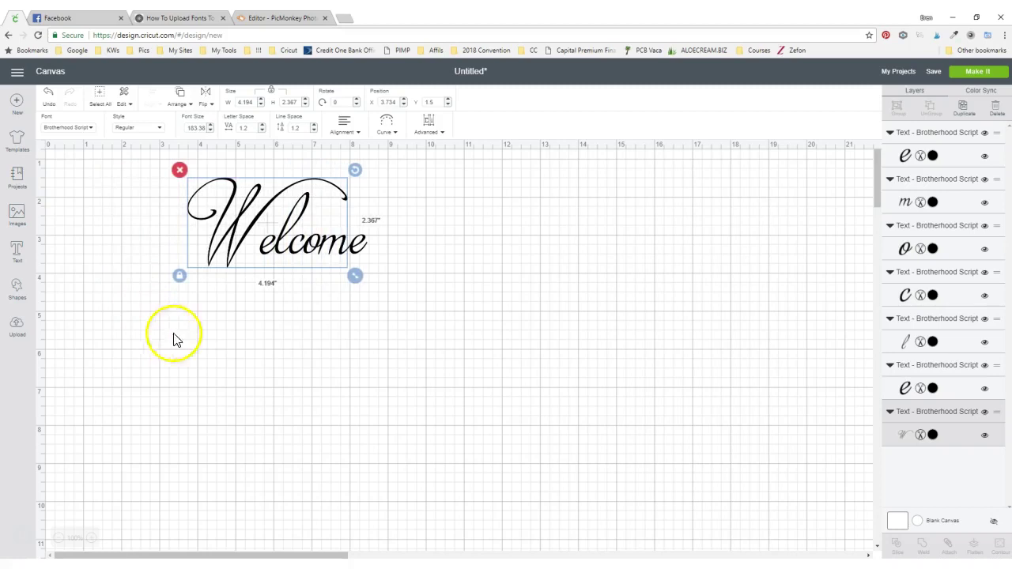
# Marquee-select all the Welcome letters
pyautogui.click(243, 368)
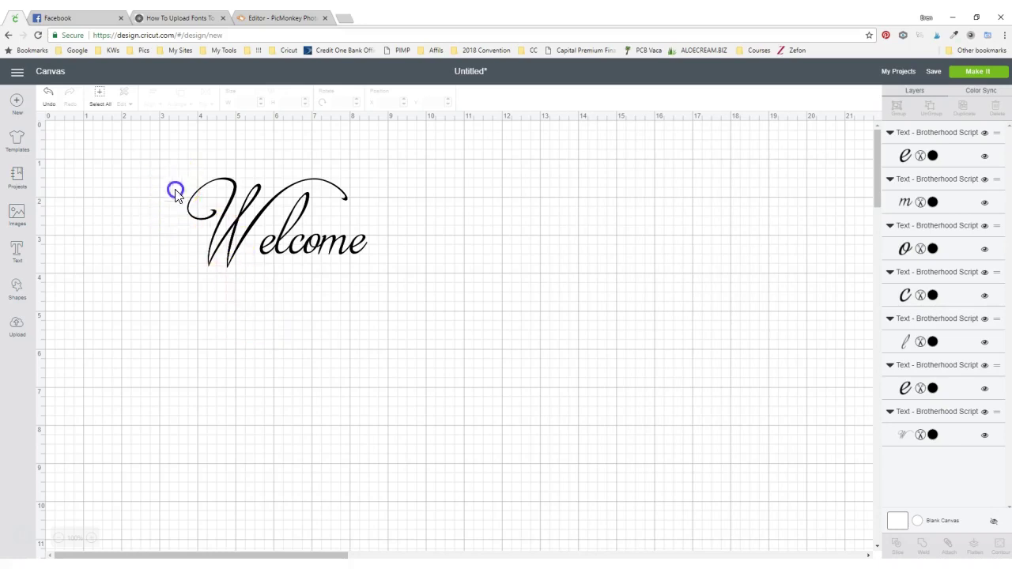
pyautogui.moveTo(176, 190); pyautogui.dragTo(439, 298)
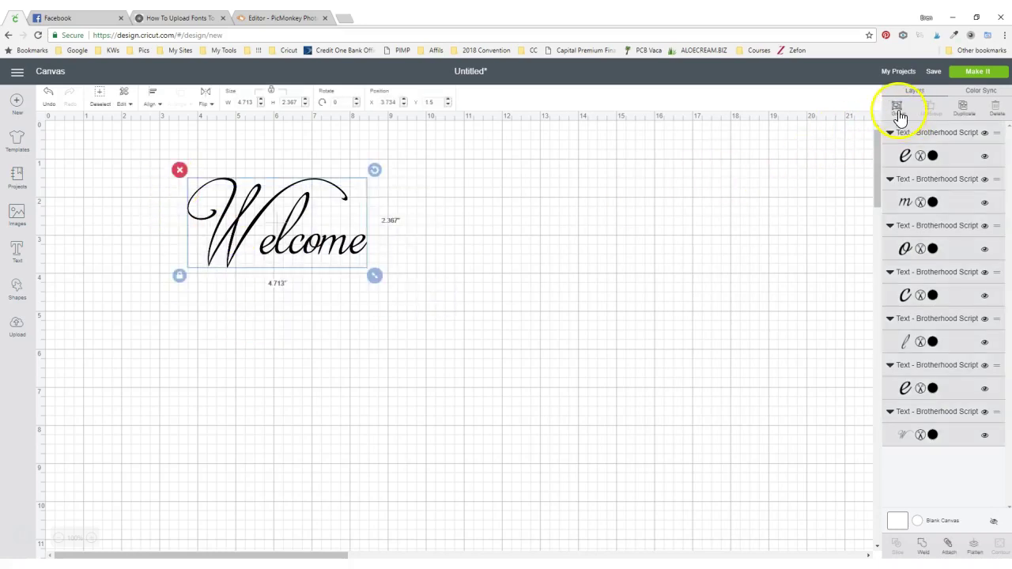
pyautogui.click(578, 241)
pyautogui.moveTo(166, 165); pyautogui.dragTo(442, 306)
# Delete the old letters and add a new 'Welcome' text
pyautogui.click(179, 170)
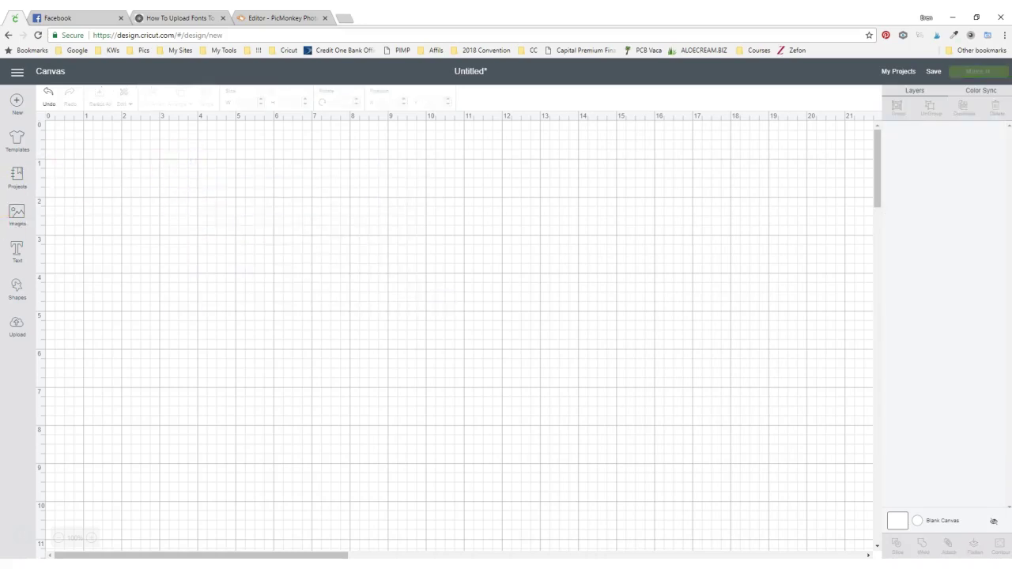
pyautogui.click(18, 257)
pyautogui.write('Welcome')
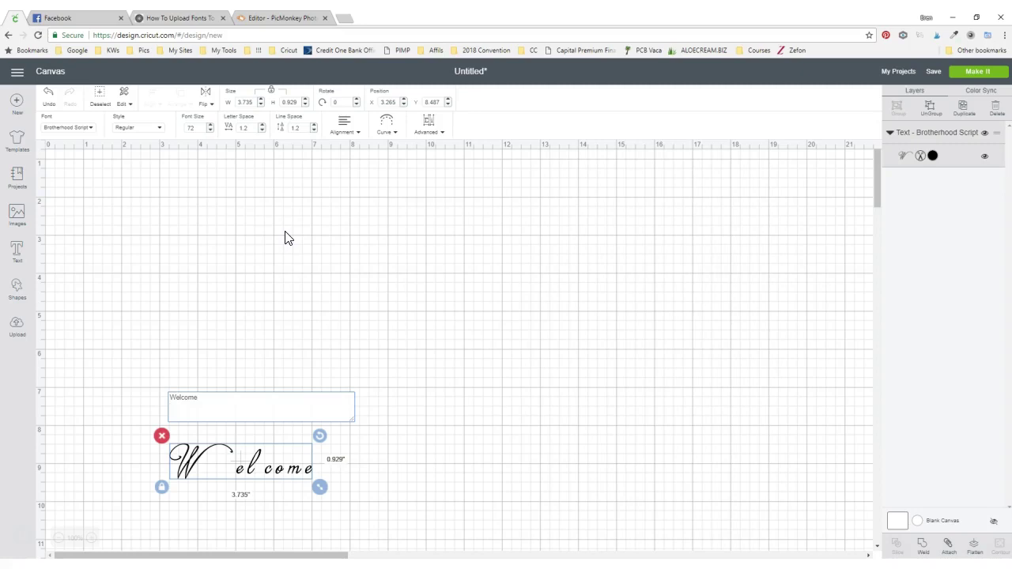
# Move Welcome to the top-left and enlarge it to 10.388 inches wide
pyautogui.click(355, 260)
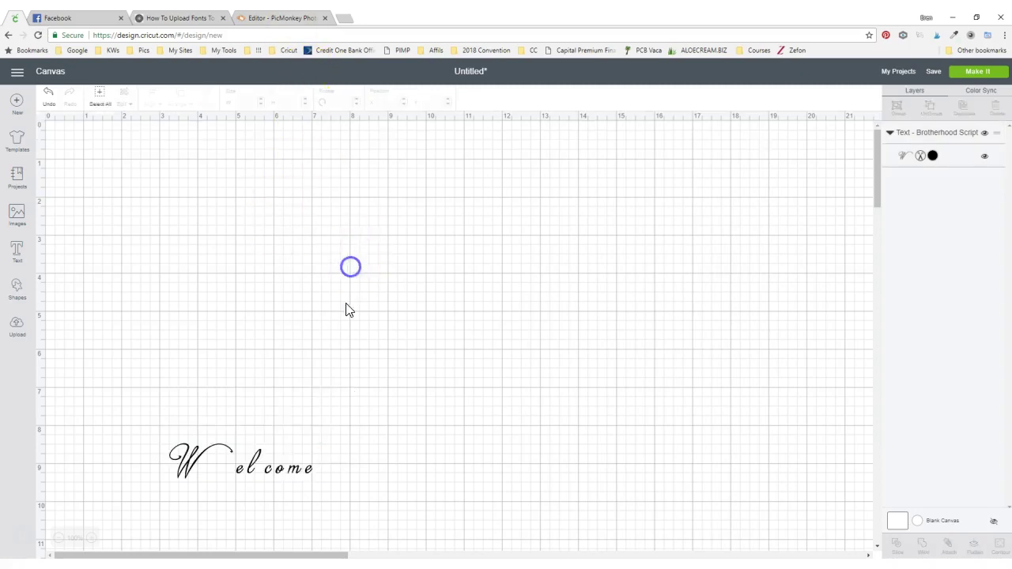
pyautogui.click(260, 474)
pyautogui.moveTo(253, 472); pyautogui.dragTo(166, 207)
pyautogui.moveTo(233, 210); pyautogui.dragTo(482, 355)
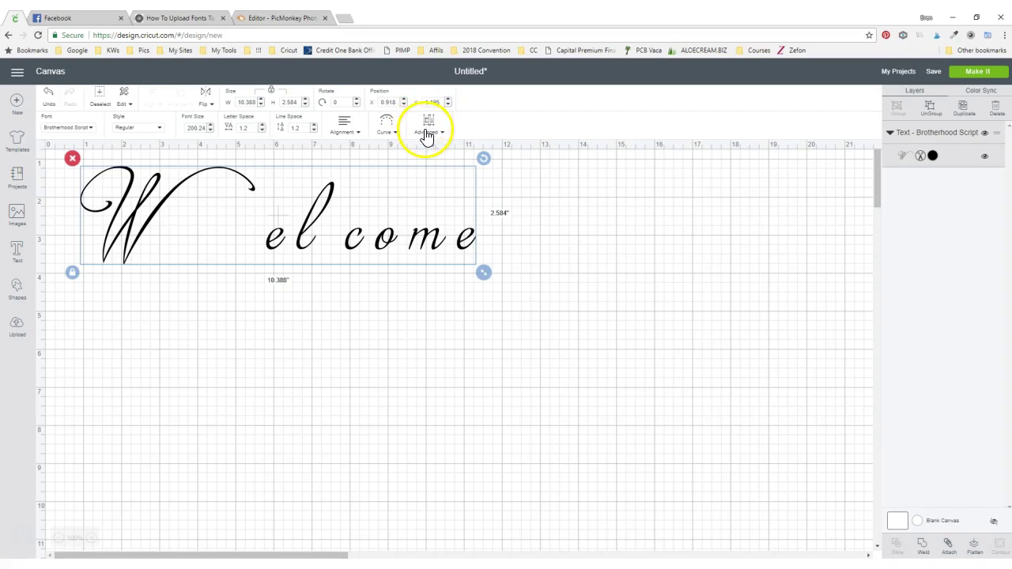
# Lower Welcome's letter spacing step by step to -0.3, narrowing it to 8.135 inches
pyautogui.click(262, 134)
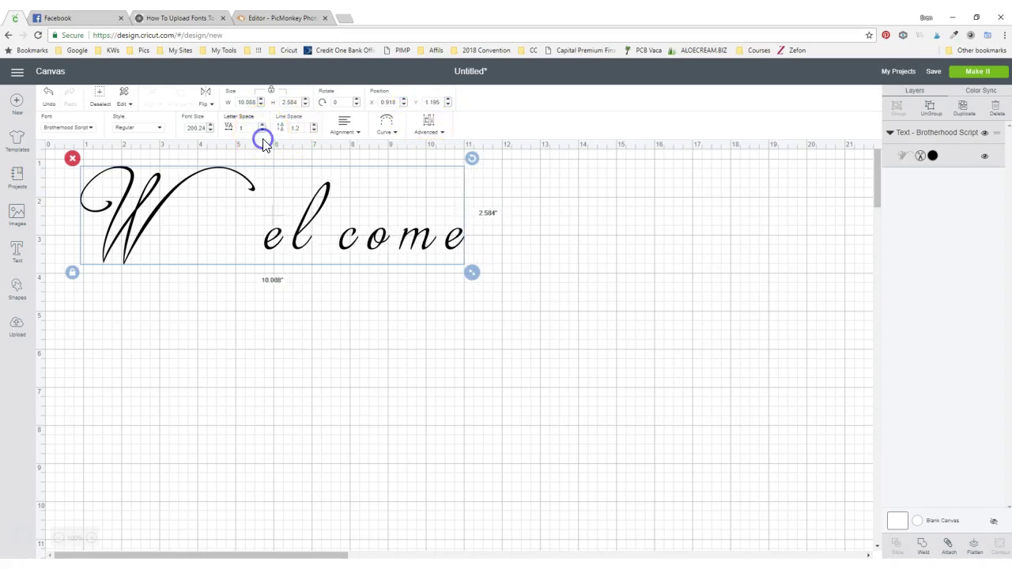
pyautogui.click(263, 132)
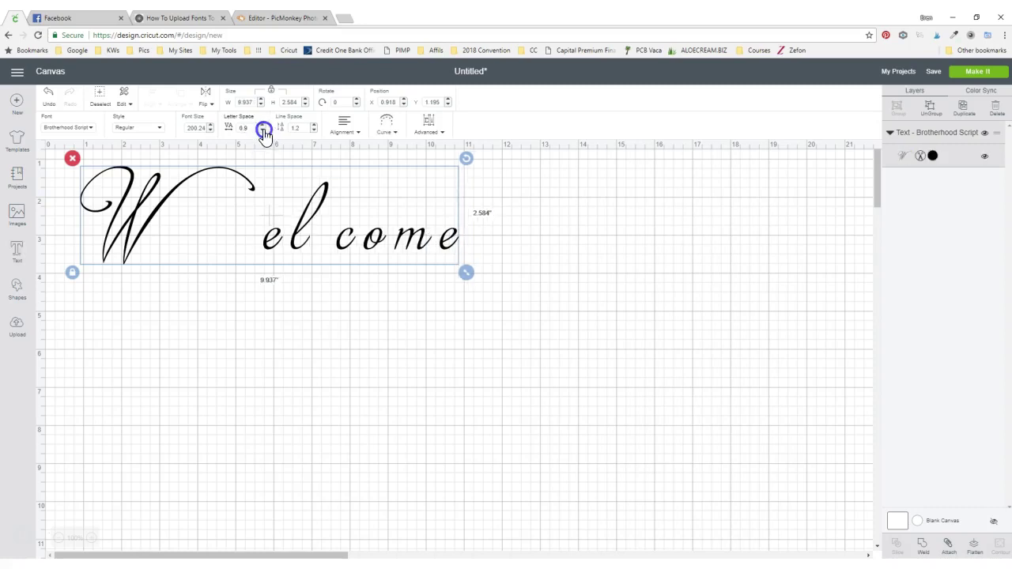
pyautogui.click(263, 132)
pyautogui.click(263, 131)
pyautogui.click(264, 132)
pyautogui.click(263, 131)
pyautogui.click(263, 131)
pyautogui.click(264, 131)
pyautogui.click(263, 131)
pyautogui.click(263, 131)
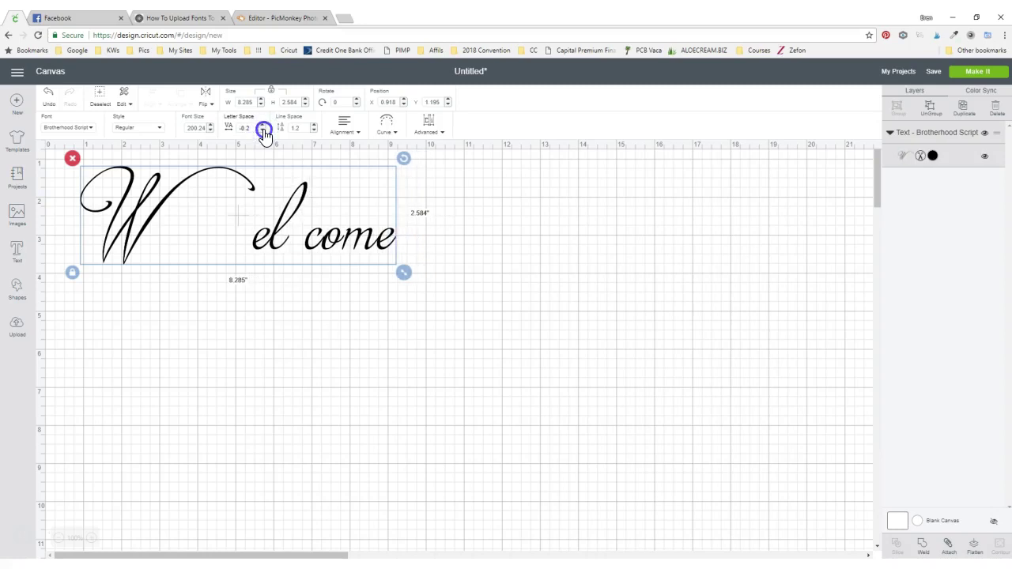
pyautogui.click(263, 131)
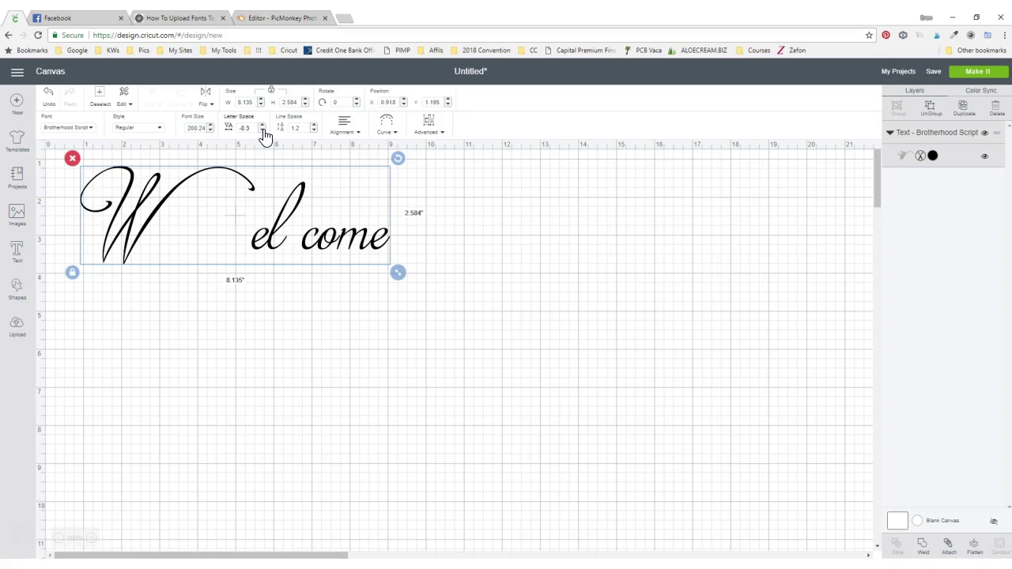
# Ungroup Welcome to letters and drag the elcome letters together
pyautogui.click(428, 125)
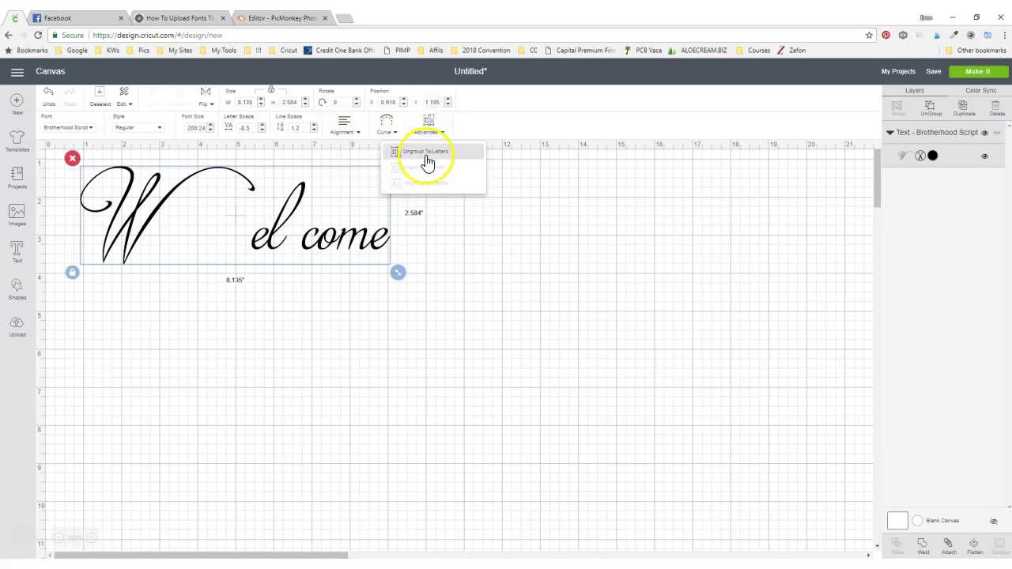
pyautogui.click(425, 152)
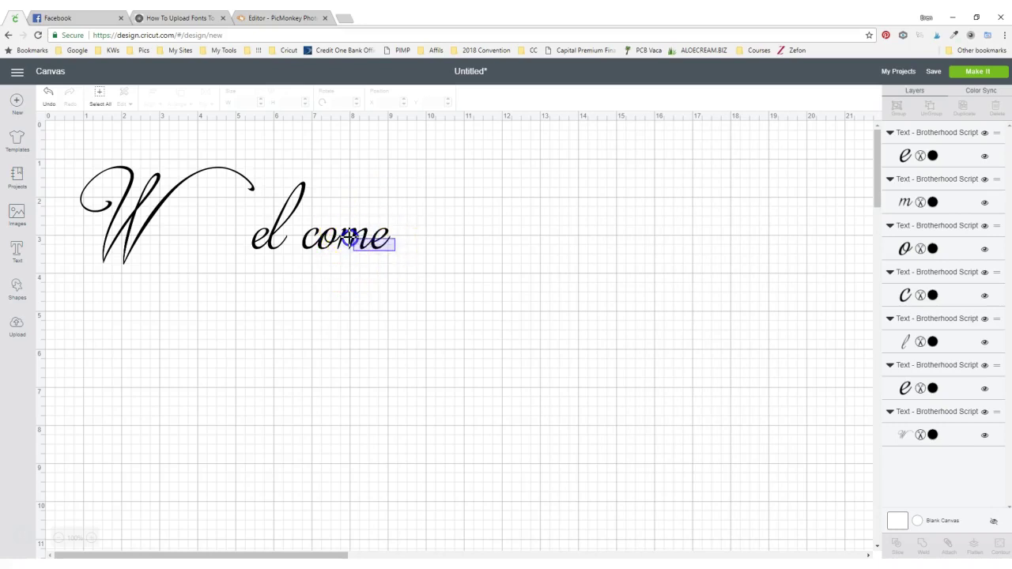
pyautogui.moveTo(345, 240); pyautogui.dragTo(313, 243)
pyautogui.click(362, 280)
pyautogui.click(396, 276)
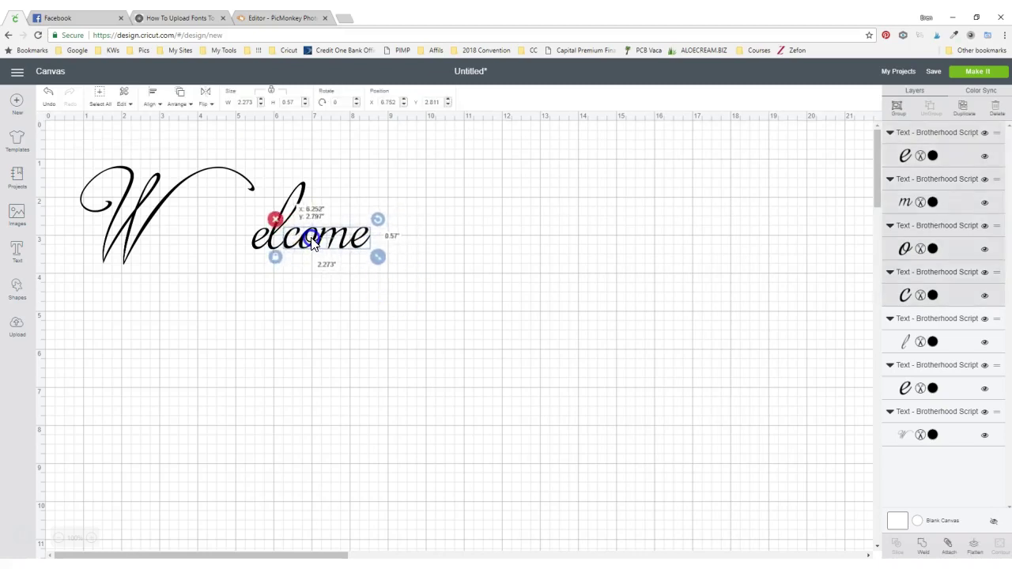
pyautogui.click(320, 291)
# Nudge the W right to join elcome, then select all seven letters
pyautogui.click(151, 228)
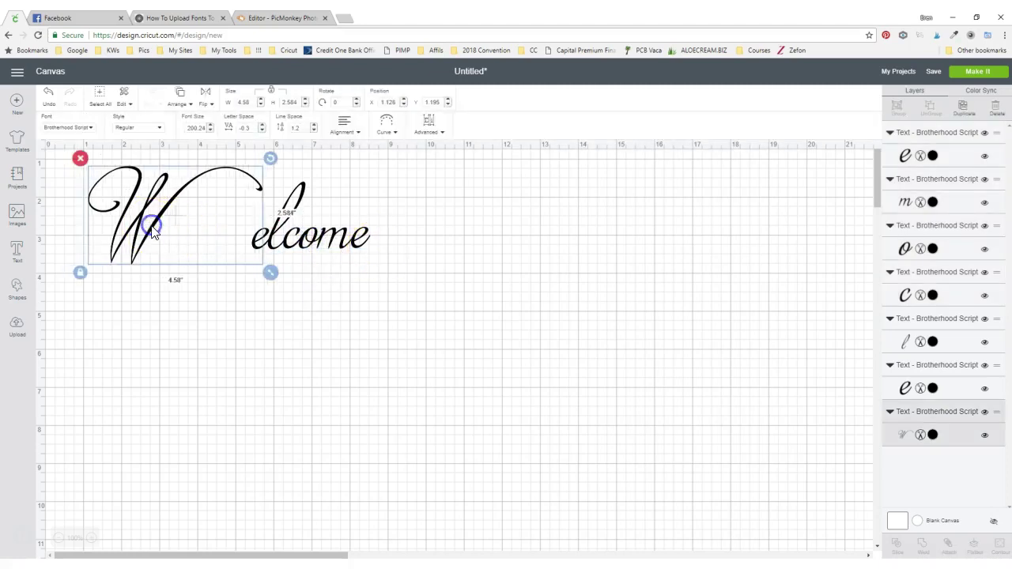
pyautogui.press('Right')
pyautogui.press('Right')
pyautogui.press('Right')
pyautogui.press('Right')
pyautogui.press('Right')
pyautogui.press('Right')
pyautogui.press('Right')
pyautogui.press('Right')
pyautogui.press('Right')
pyautogui.press('Right')
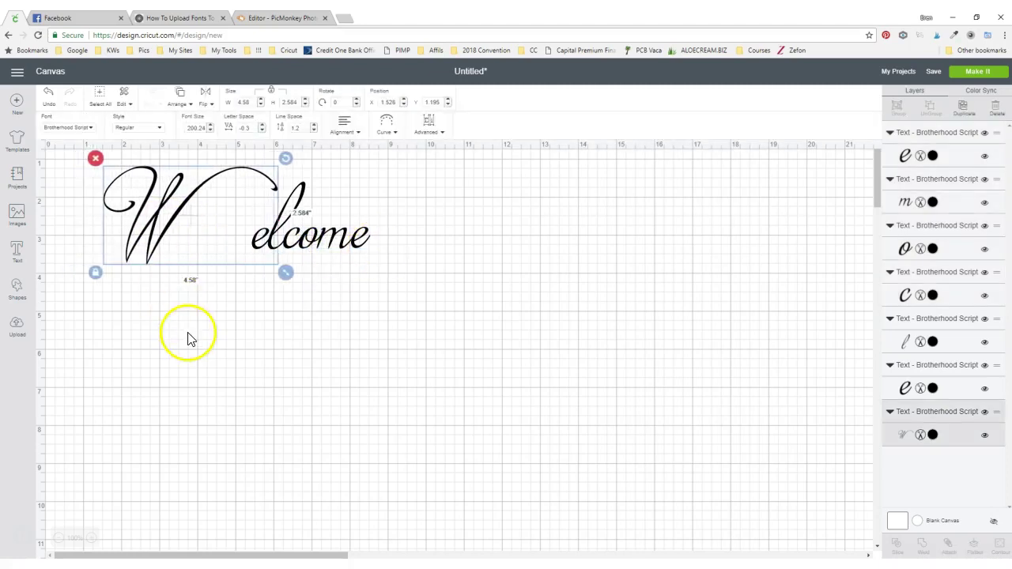
pyautogui.press('Right')
pyautogui.press('Right')
pyautogui.press('Right')
pyautogui.press('Right')
pyautogui.press('Right')
pyautogui.press('Right')
pyautogui.press('Right')
pyautogui.press('Right')
pyautogui.press('Right')
pyautogui.press('Right')
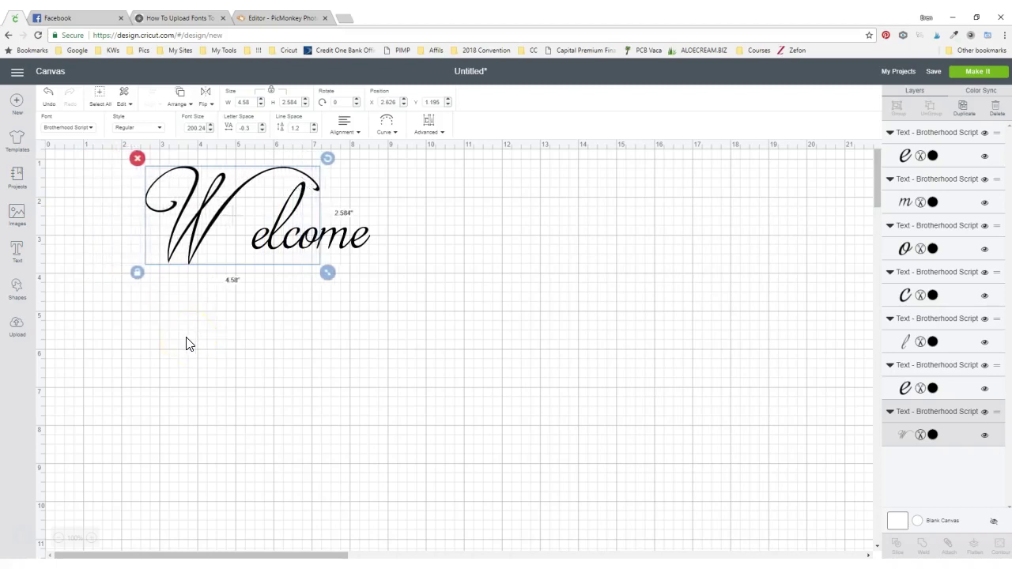
pyautogui.press('Right')
pyautogui.press('Right')
pyautogui.press('Right')
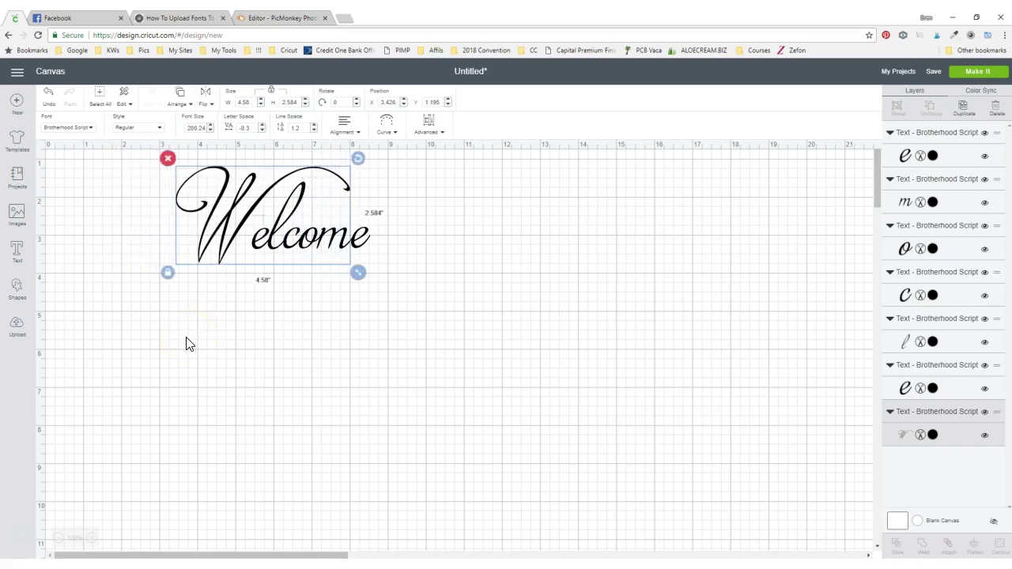
pyautogui.click(221, 328)
pyautogui.moveTo(157, 141); pyautogui.dragTo(443, 286)
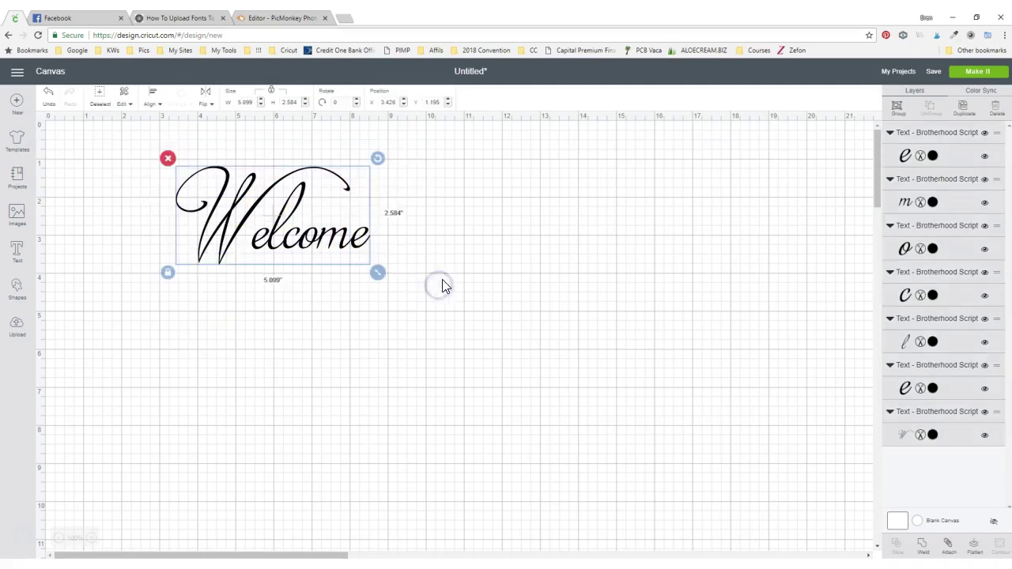
# Group the seven Welcome letters and resize the group to 12.002 inches wide
pyautogui.click(899, 110)
pyautogui.moveTo(294, 242); pyautogui.dragTo(233, 254)
pyautogui.moveTo(319, 286); pyautogui.dragTo(514, 427)
pyautogui.moveTo(380, 356); pyautogui.dragTo(310, 293)
pyautogui.moveTo(487, 352); pyautogui.dragTo(559, 429)
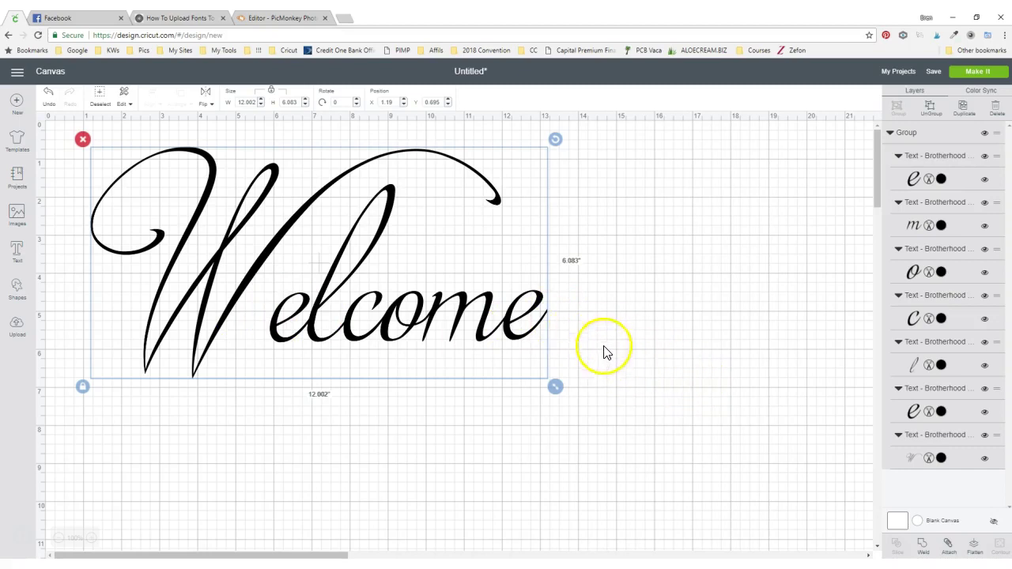
# Set the final e, m and o letter layers to White
pyautogui.click(941, 180)
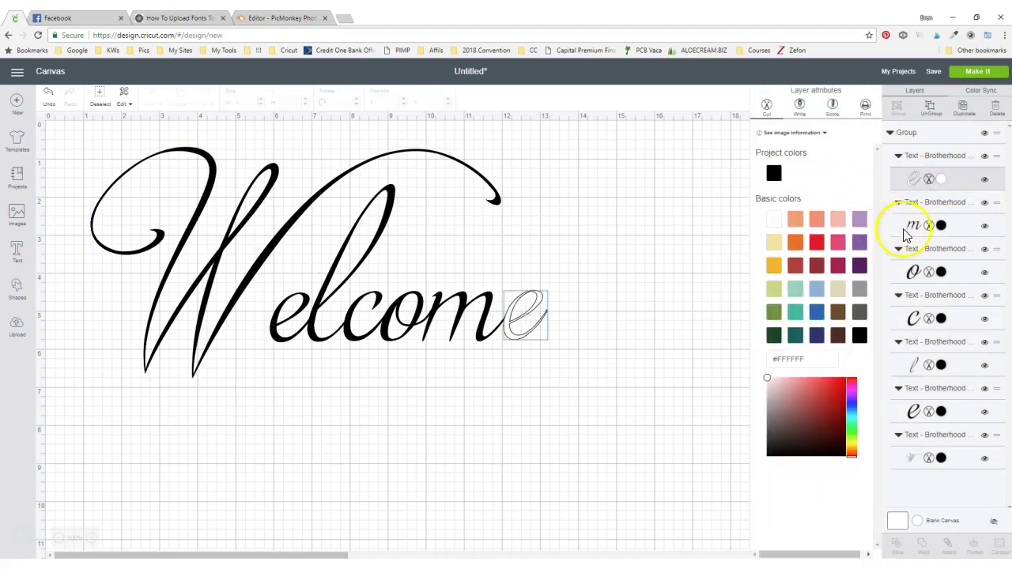
pyautogui.click(941, 225)
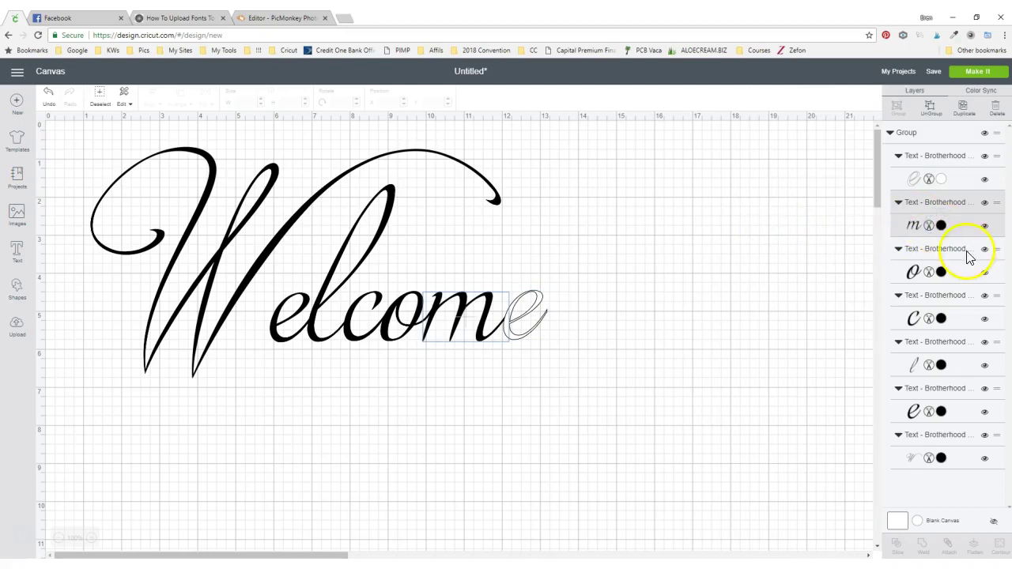
pyautogui.click(938, 227)
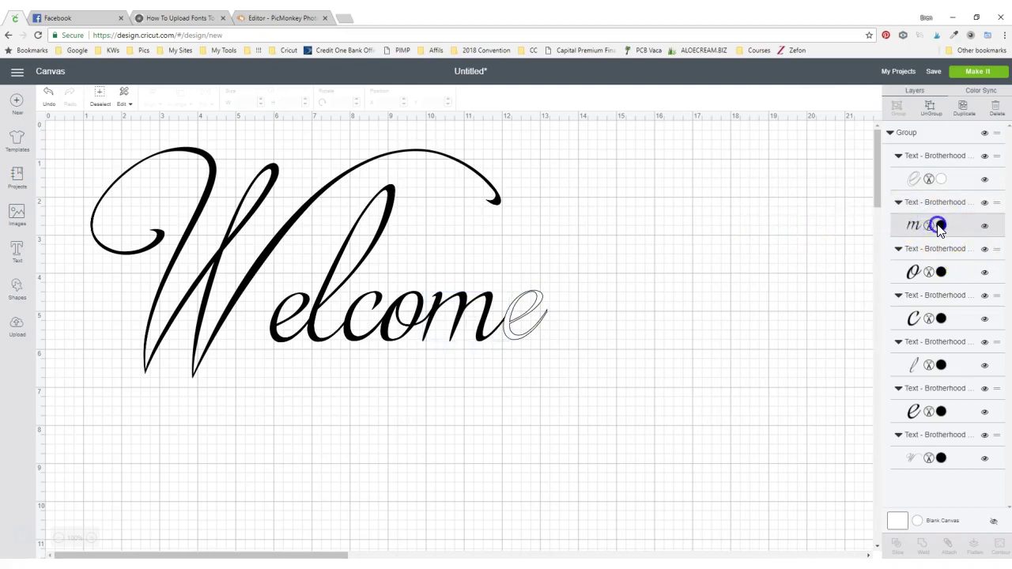
pyautogui.click(773, 219)
pyautogui.click(921, 274)
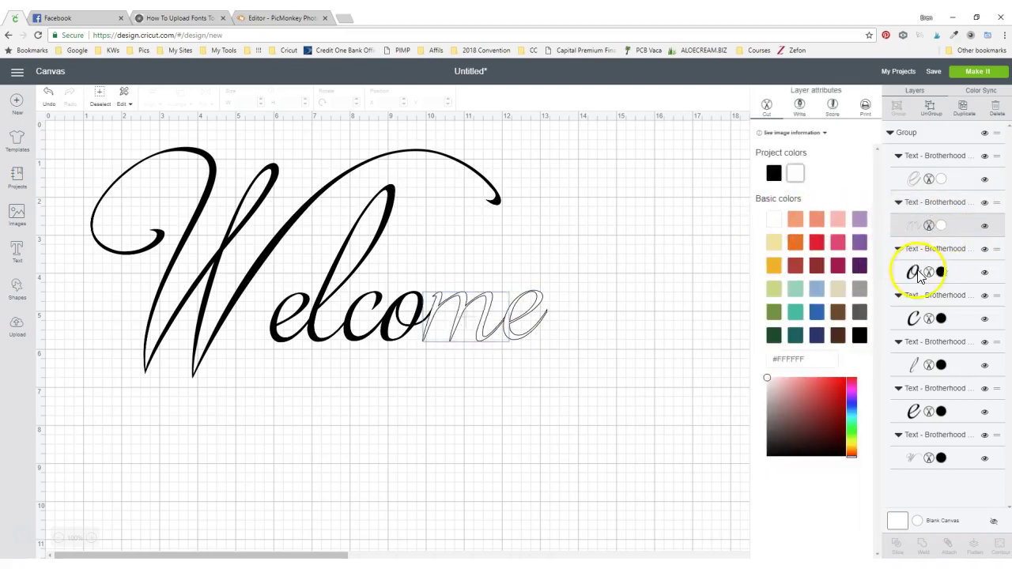
pyautogui.click(779, 222)
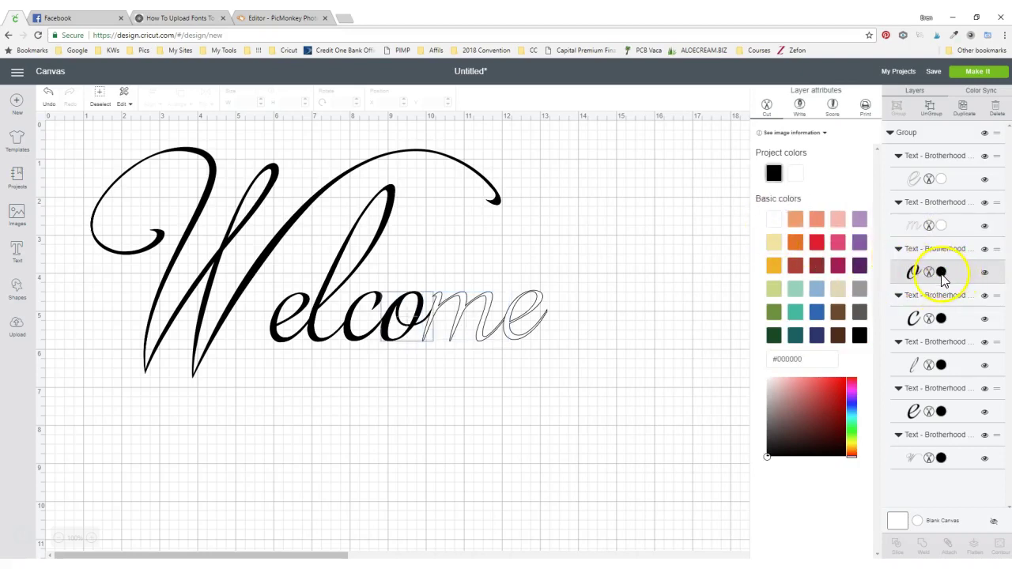
pyautogui.click(779, 220)
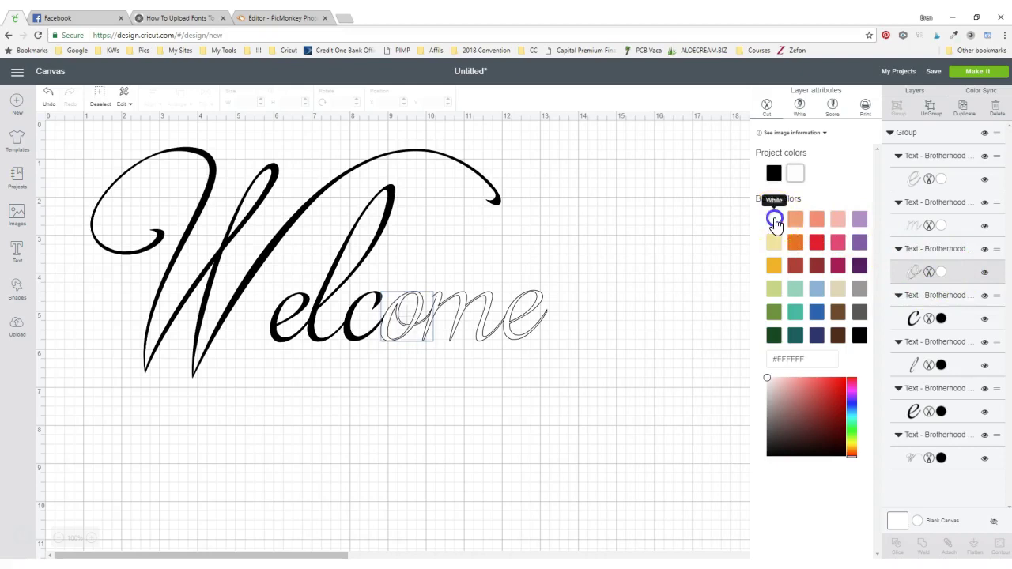
# Set the c, l, e and W letter layers to White
pyautogui.click(940, 318)
pyautogui.click(774, 220)
pyautogui.click(942, 365)
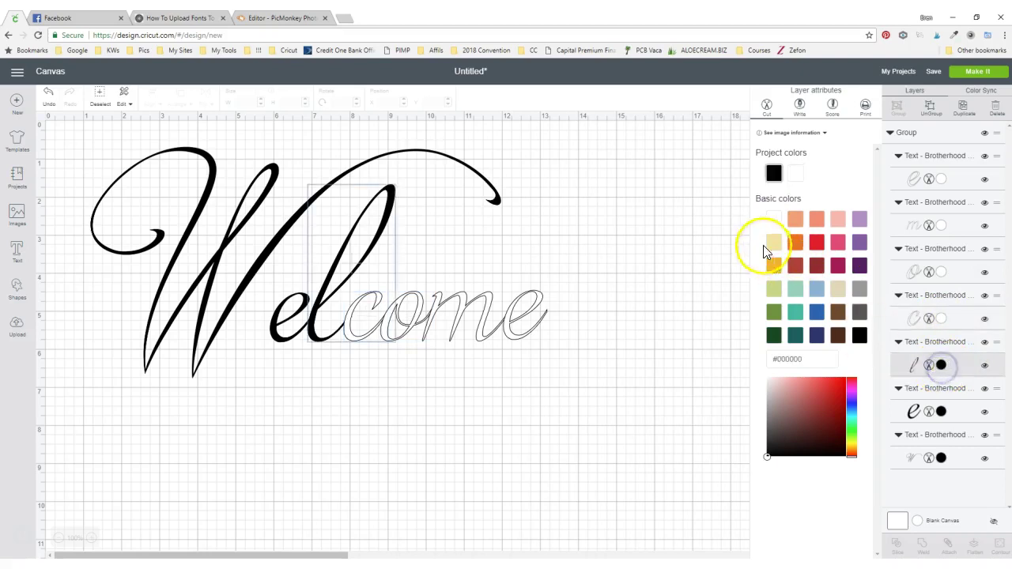
pyautogui.click(774, 220)
pyautogui.click(940, 411)
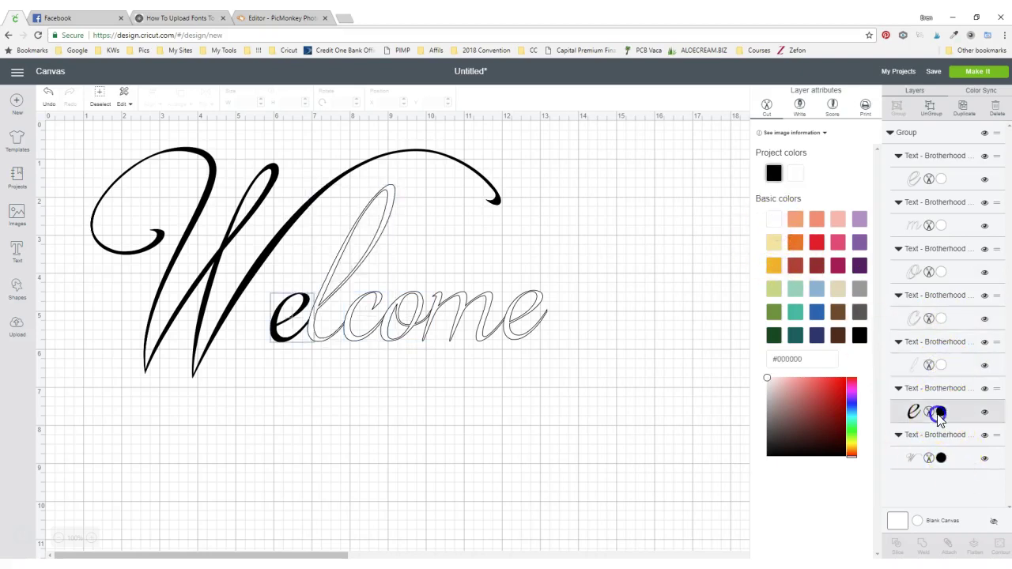
pyautogui.click(773, 224)
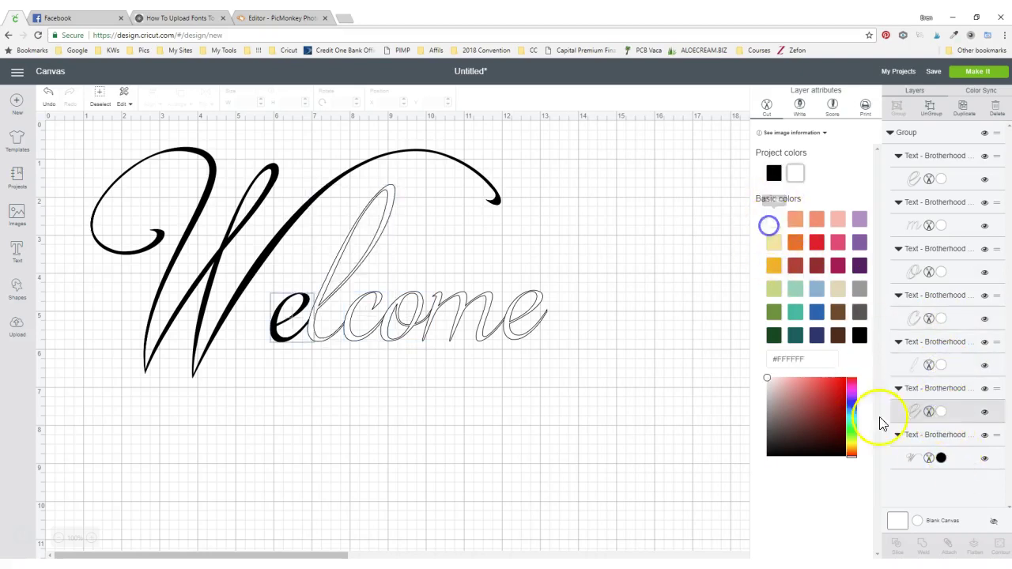
pyautogui.click(937, 461)
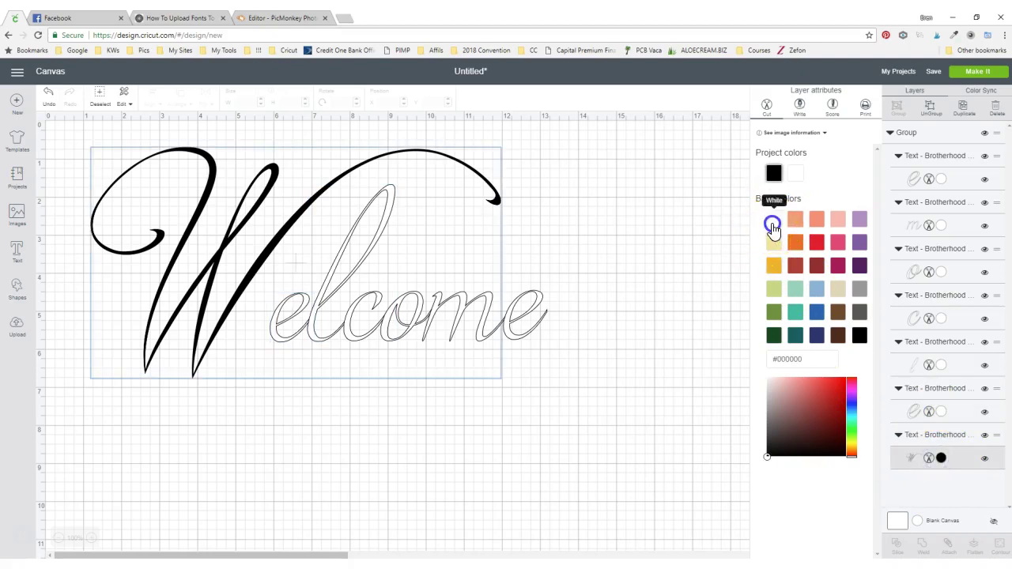
pyautogui.click(772, 224)
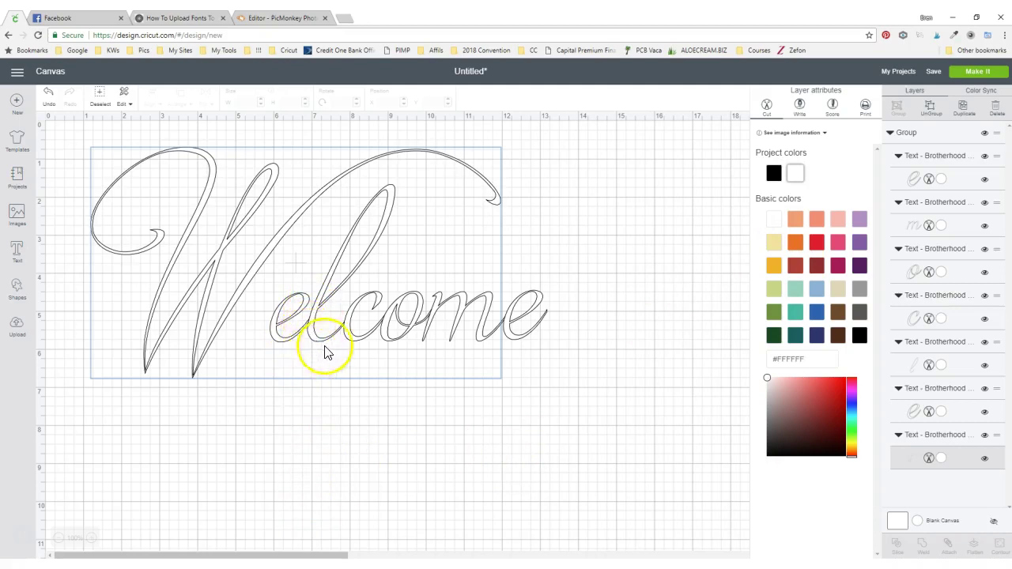
# Select the white Welcome group and enlarge it to 16.96 by 8.596 inches
pyautogui.scroll(-3, 325, 348)
pyautogui.scroll(2, 325, 354)
pyautogui.click(511, 480)
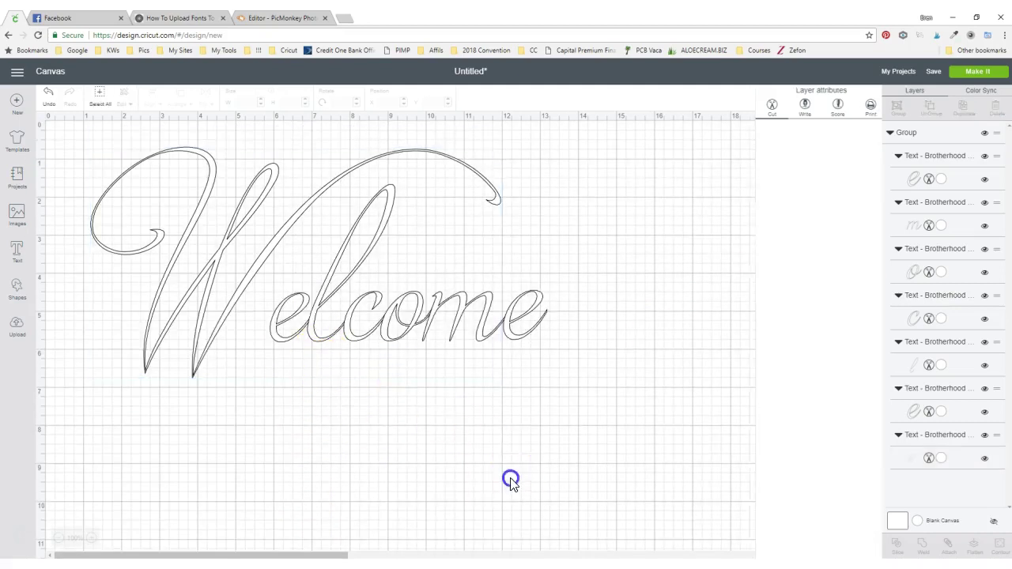
pyautogui.click(387, 340)
pyautogui.scroll(-3, 463, 350)
pyautogui.scroll(4, 463, 352)
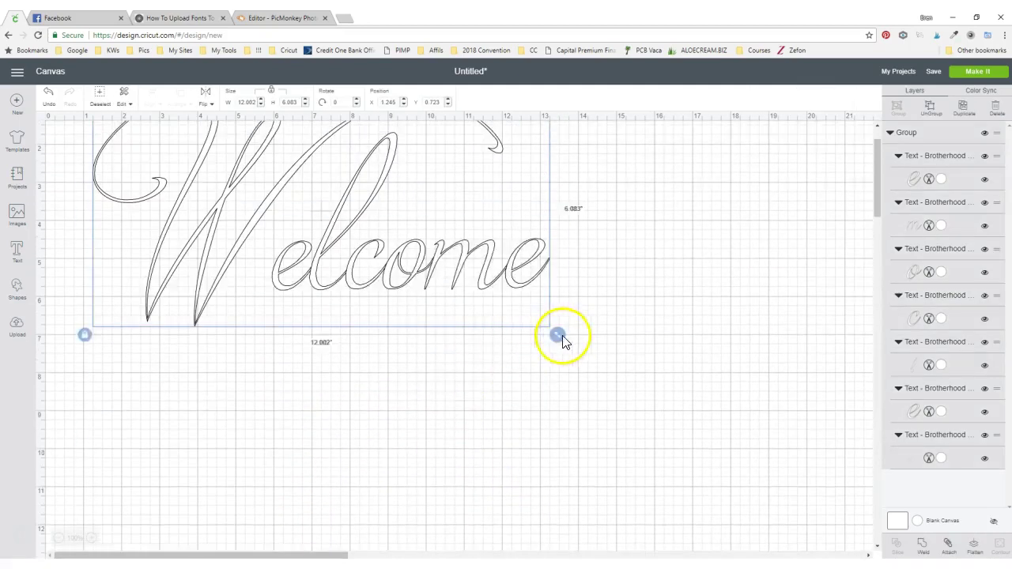
pyautogui.moveTo(555, 338); pyautogui.dragTo(741, 545)
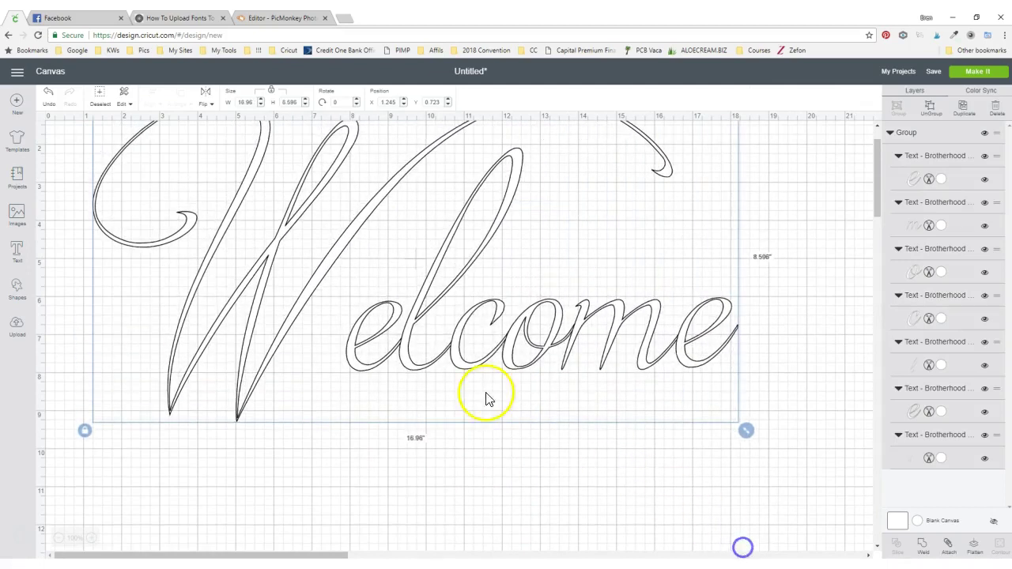
# Weld the Welcome letters into one shape and shrink it to 12.46 inches wide
pyautogui.click(924, 545)
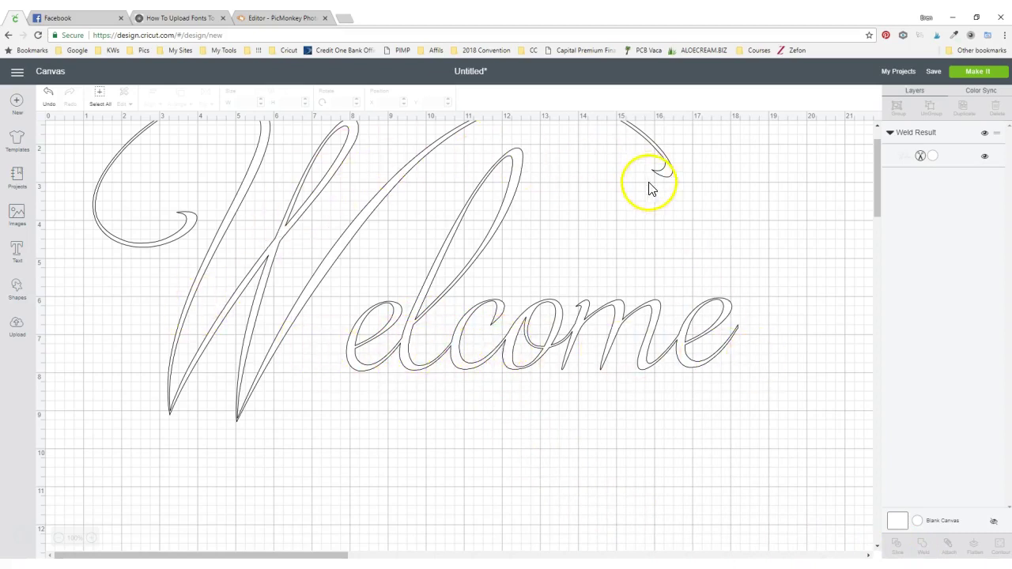
pyautogui.scroll(1, 353, 372)
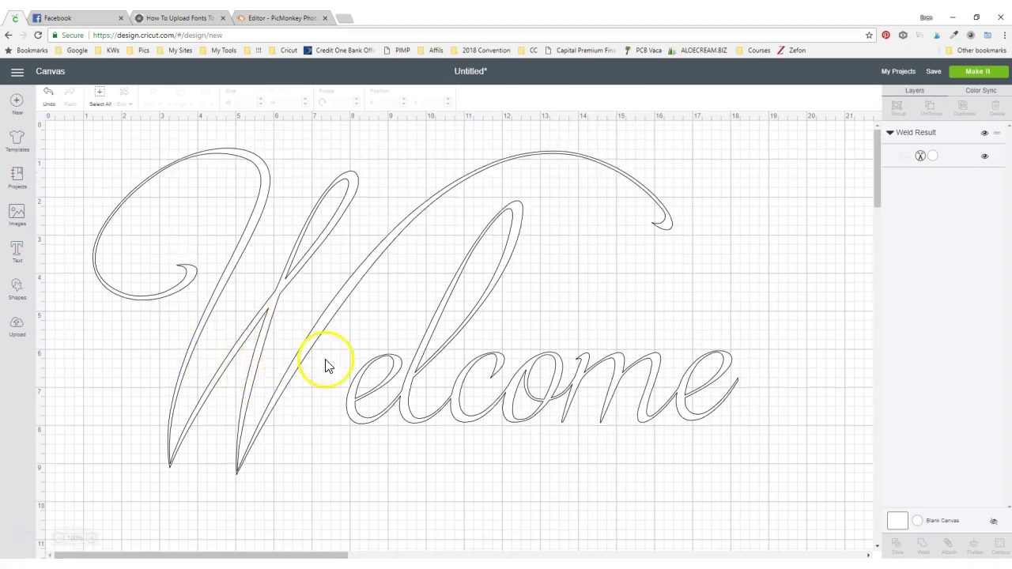
pyautogui.click(546, 399)
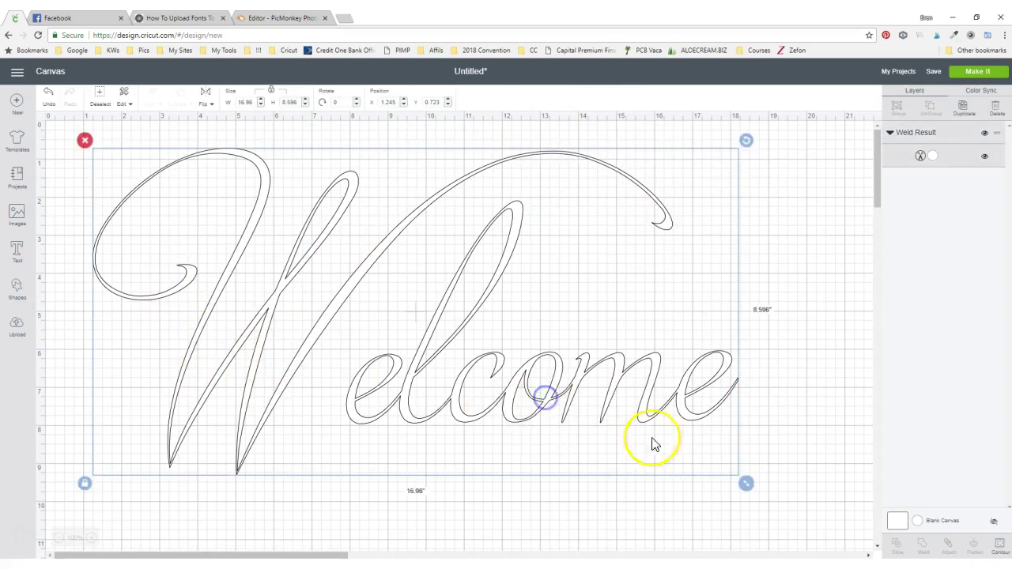
pyautogui.moveTo(746, 483); pyautogui.dragTo(572, 378)
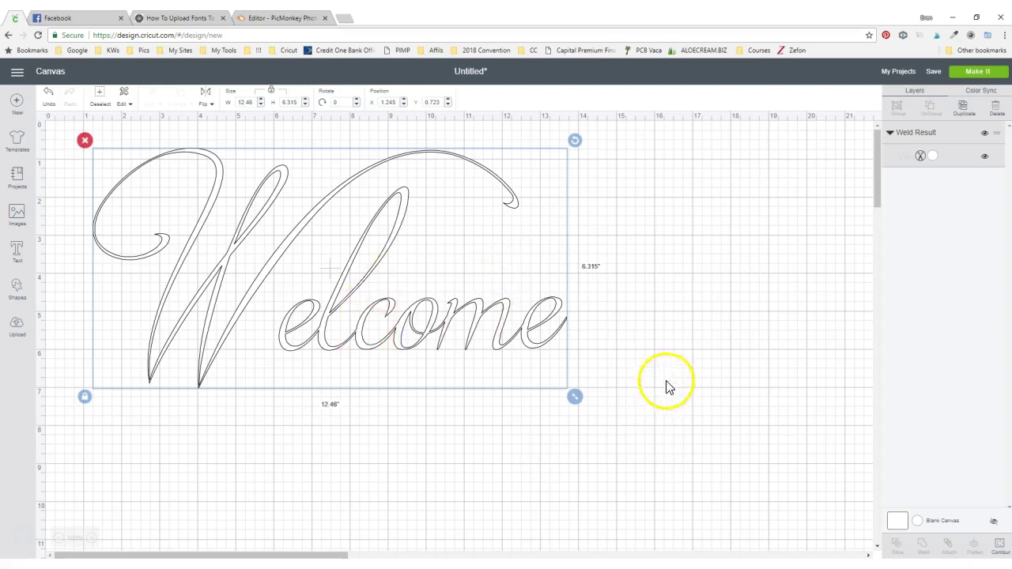
# Resize the welded Welcome to about 12 inches wide and reselect it
pyautogui.moveTo(346, 325); pyautogui.dragTo(345, 323)
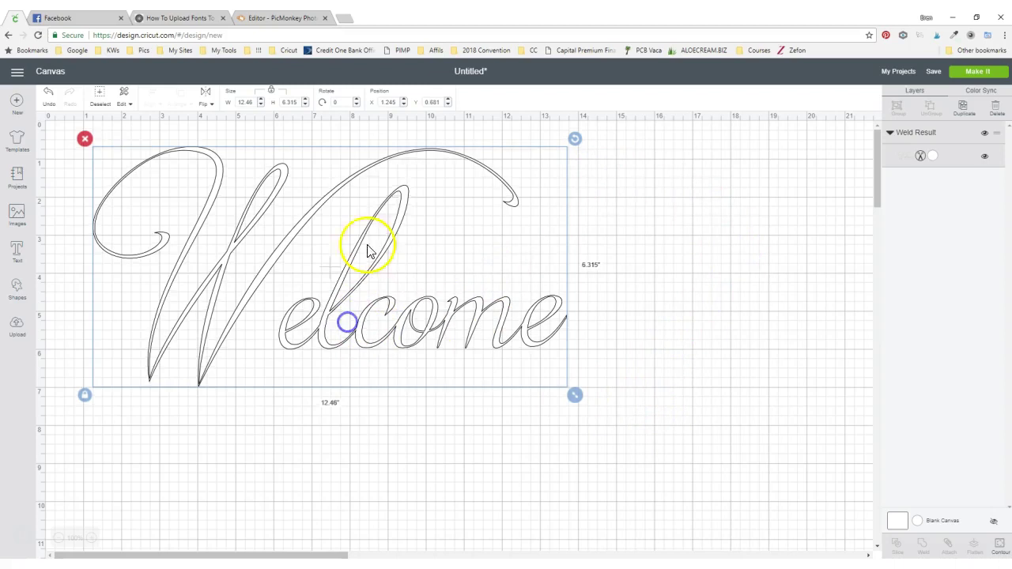
pyautogui.click(877, 173)
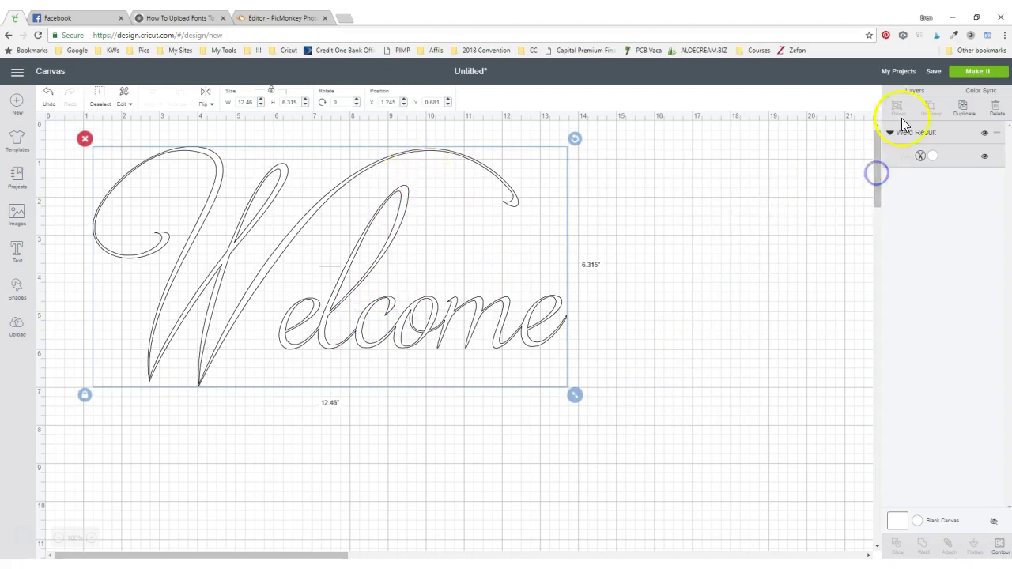
pyautogui.moveTo(576, 398); pyautogui.dragTo(528, 354)
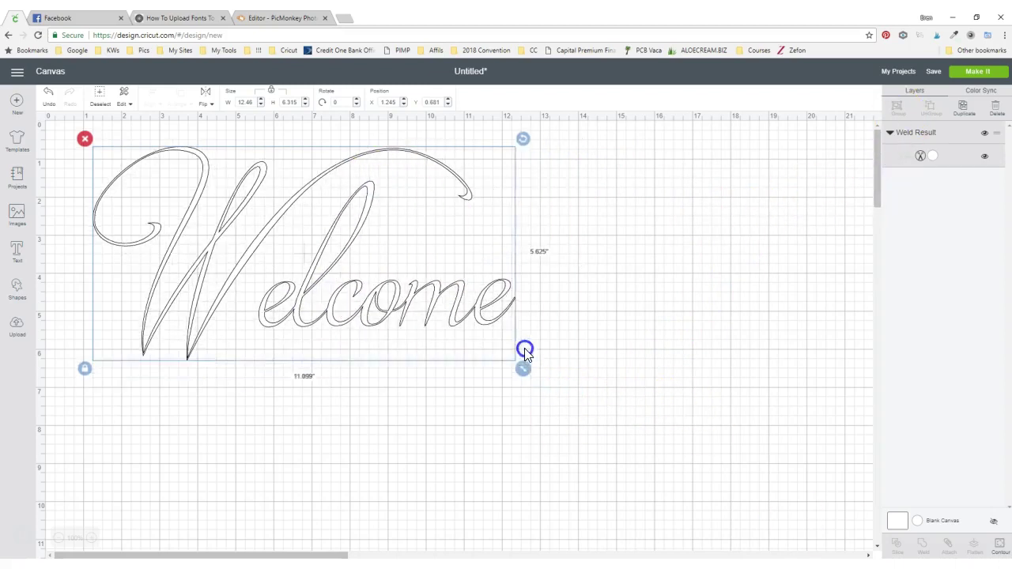
pyautogui.click(440, 460)
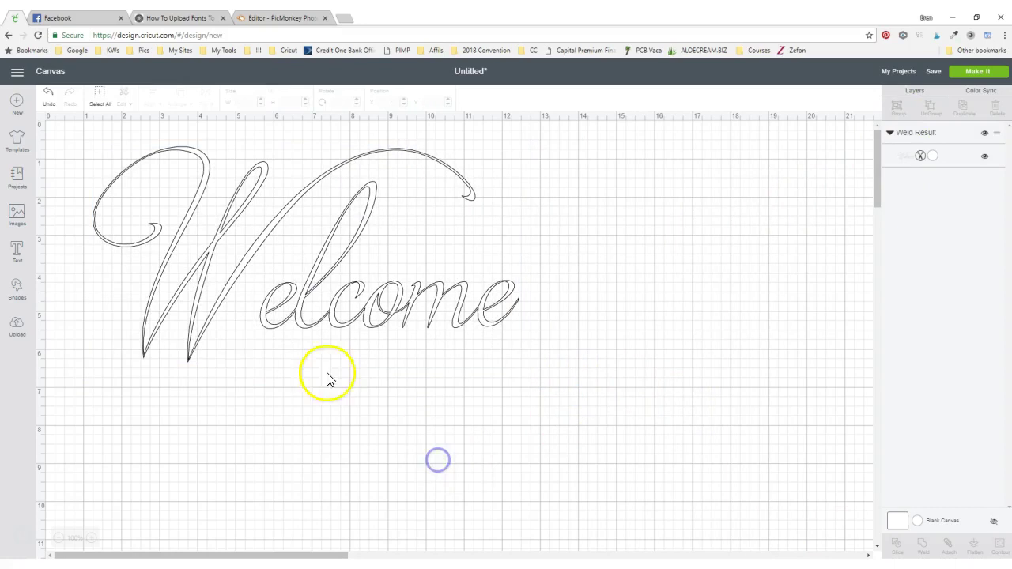
pyautogui.click(223, 283)
# Delete the welded Welcome and add a new 'Welcome' text in Brotherhood Script
pyautogui.click(85, 138)
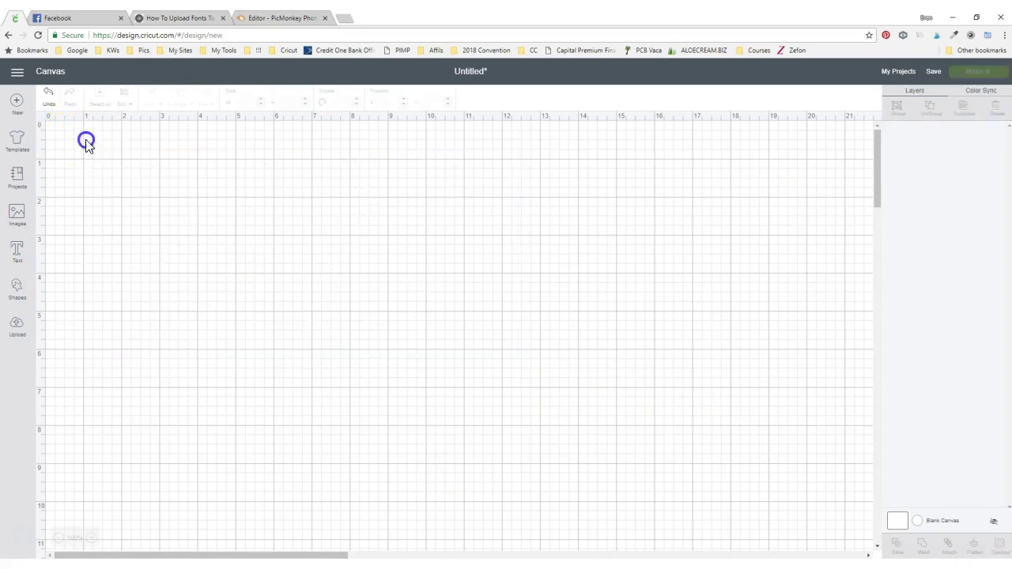
pyautogui.click(16, 249)
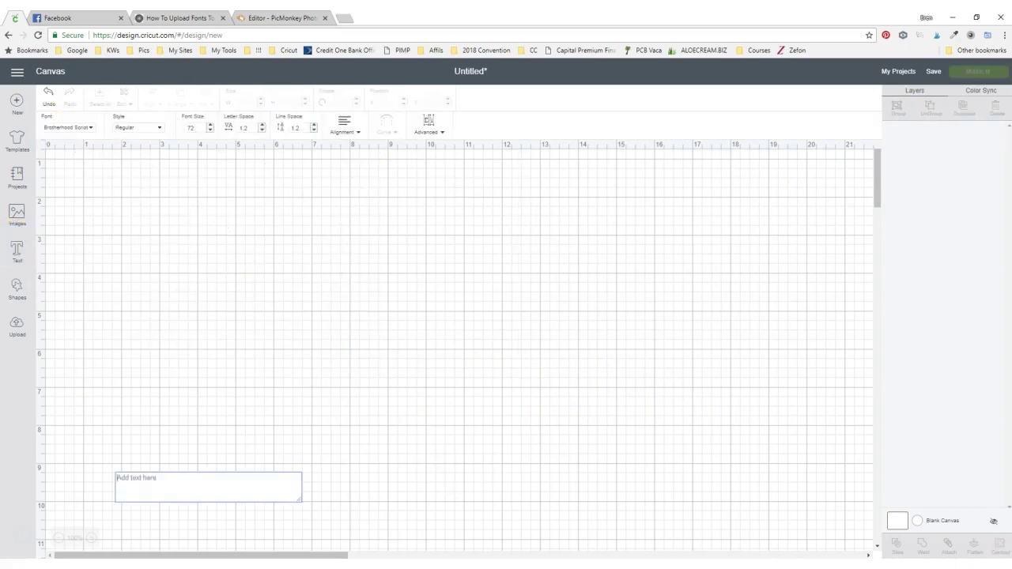
pyautogui.write('Welcome')
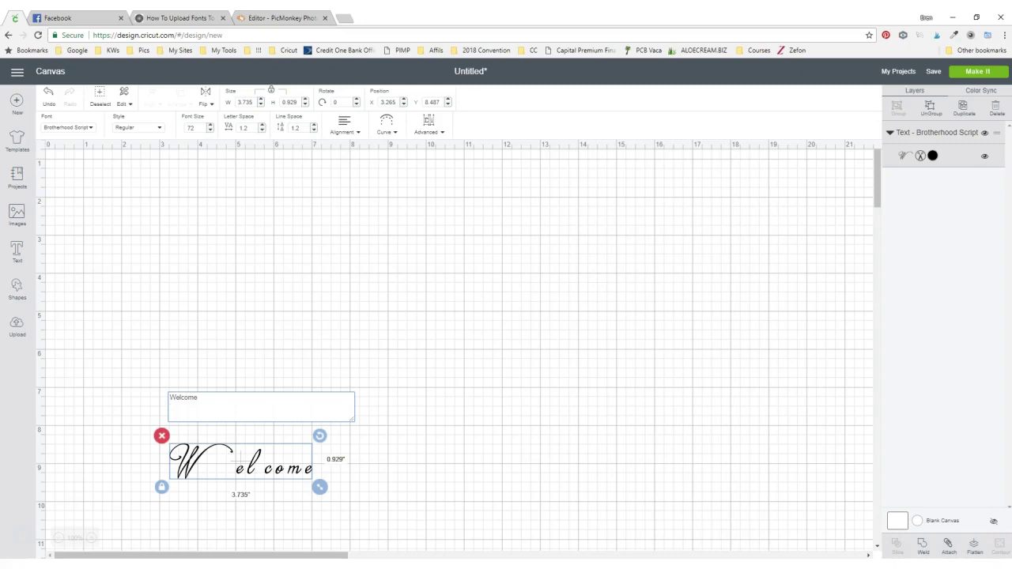
pyautogui.click(463, 385)
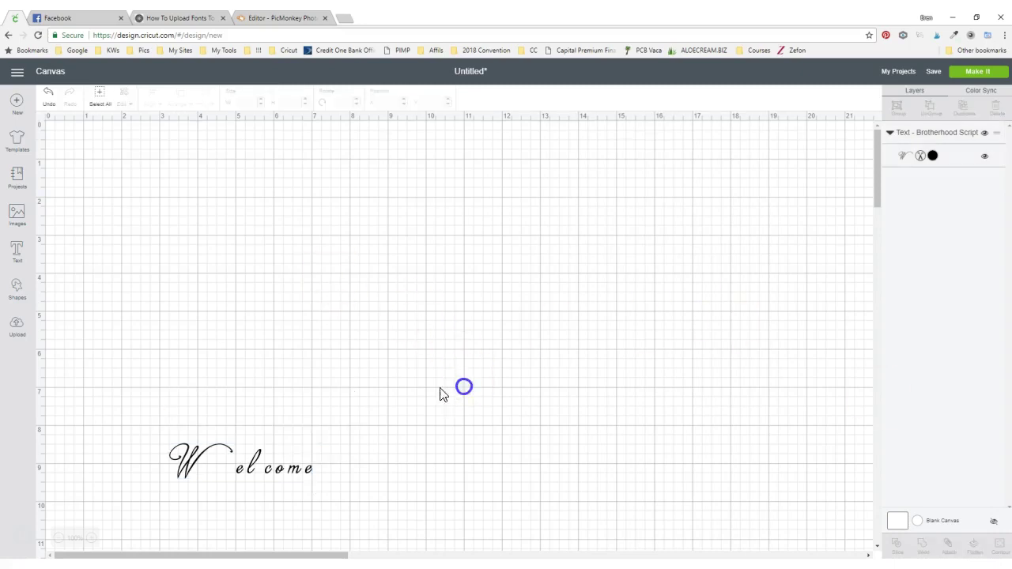
pyautogui.click(259, 369)
pyautogui.click(262, 240)
# Move the new Welcome text to the top of the canvas
pyautogui.click(233, 468)
pyautogui.moveTo(240, 470); pyautogui.dragTo(233, 135)
pyautogui.click(256, 197)
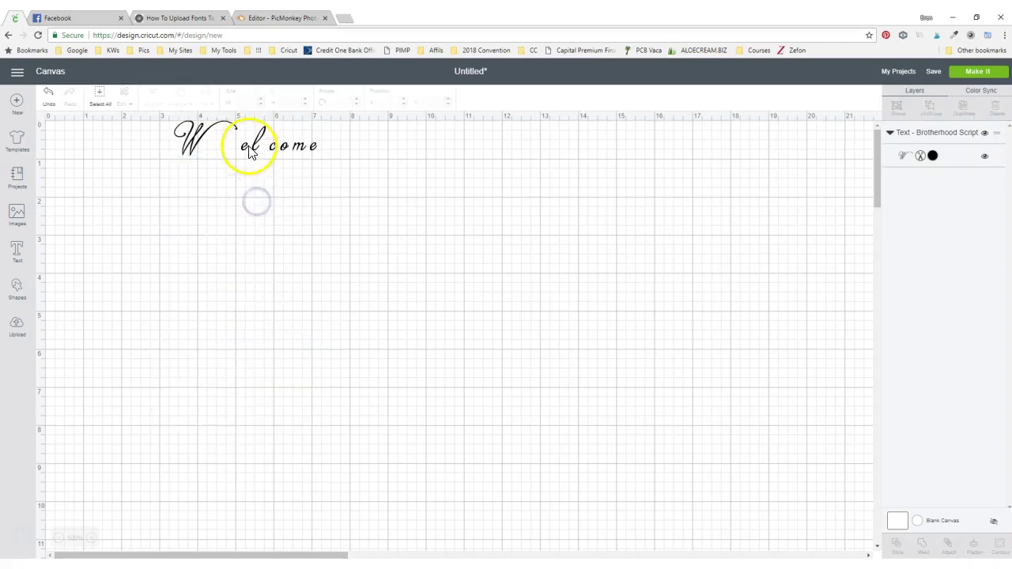
pyautogui.click(249, 148)
pyautogui.click(238, 184)
pyautogui.click(253, 155)
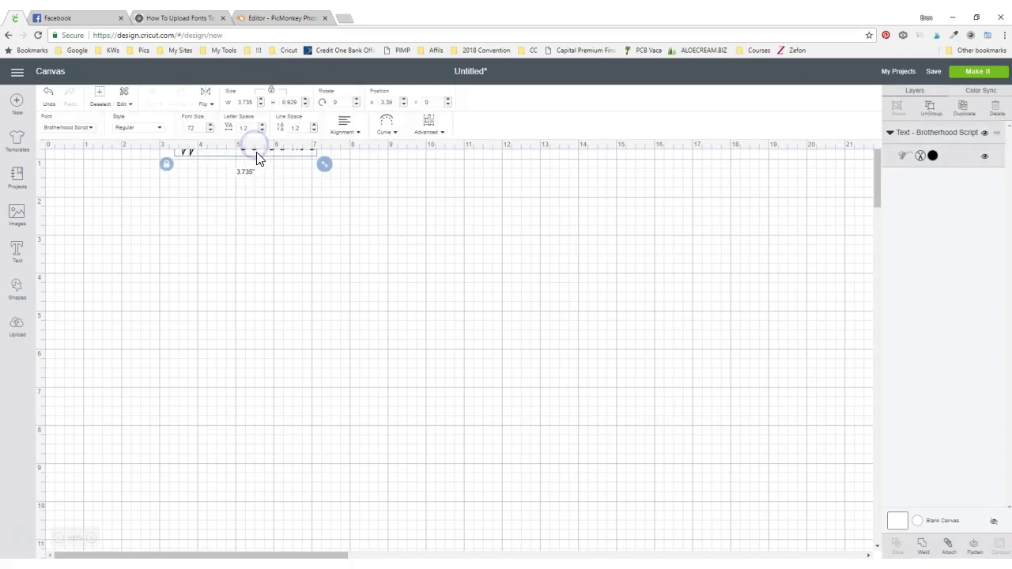
pyautogui.click(250, 168)
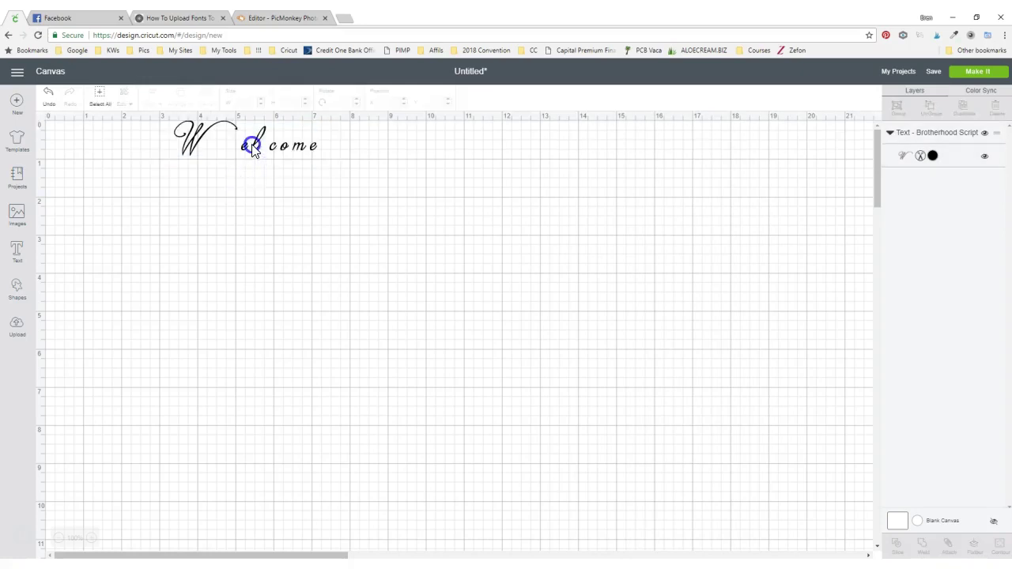
pyautogui.click(276, 145)
pyautogui.click(269, 193)
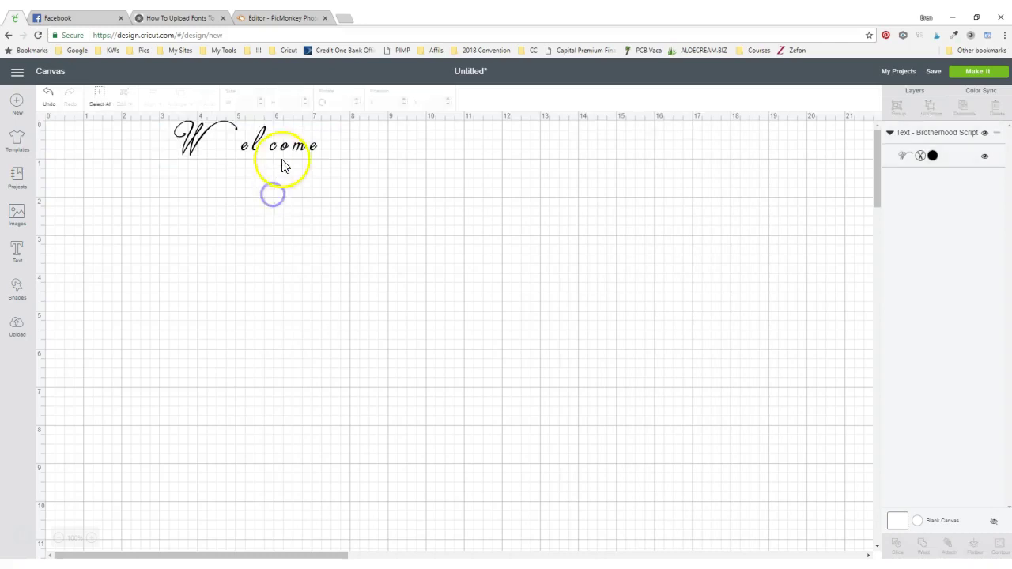
pyautogui.click(285, 145)
pyautogui.click(285, 165)
# Nudge Welcome down slightly and enlarge it to 10.68 inches wide
pyautogui.press('Down')
pyautogui.press('Down')
pyautogui.press('Down')
pyautogui.press('Down')
pyautogui.press('Down')
pyautogui.press('Down')
pyautogui.press('Down')
pyautogui.press('Down')
pyautogui.press('Down')
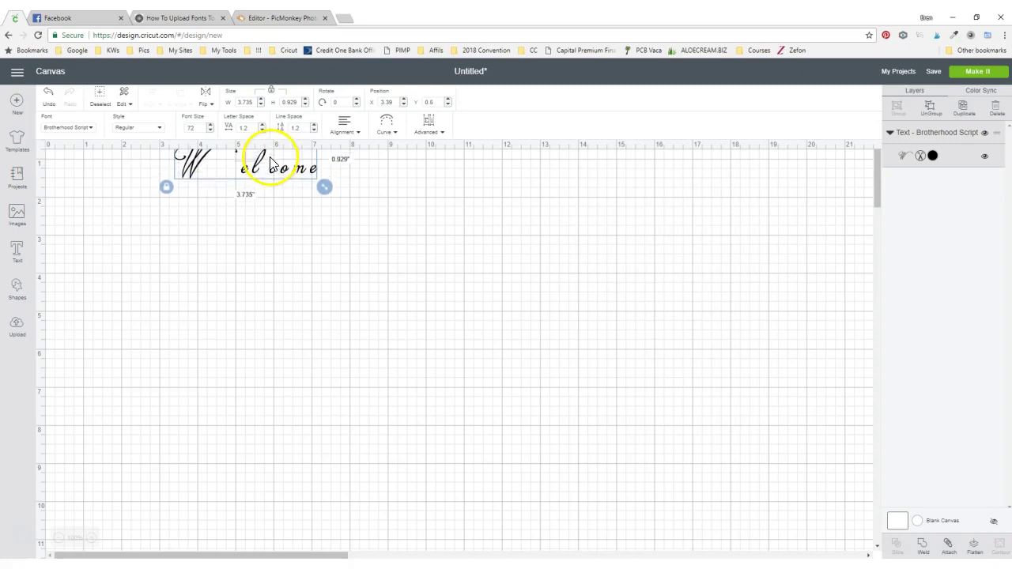
pyautogui.press('Down')
pyautogui.press('Down')
pyautogui.moveTo(325, 207); pyautogui.dragTo(586, 477)
# Ungroup Welcome to letters and slide the c and o left toward the l
pyautogui.click(428, 120)
pyautogui.click(426, 150)
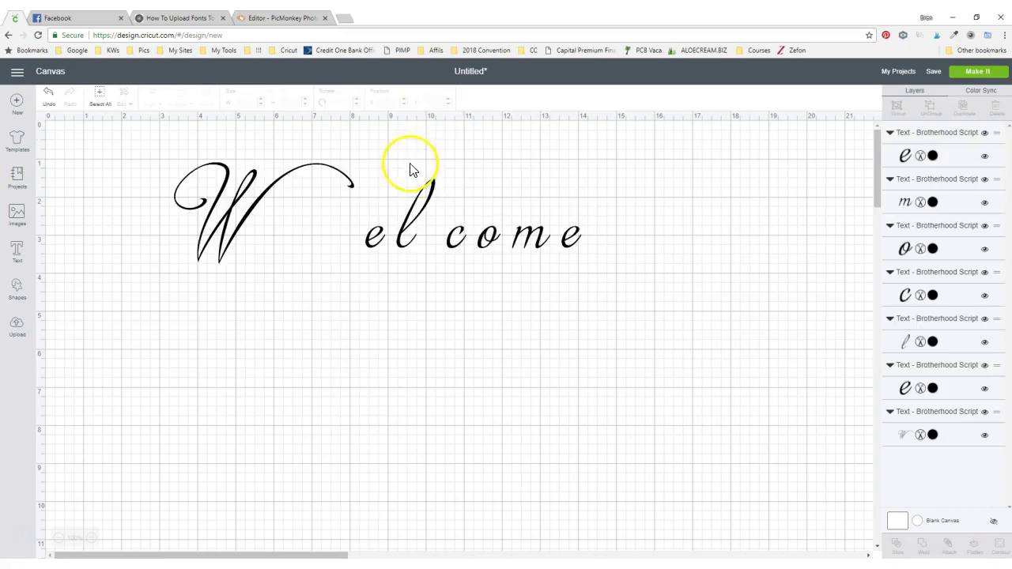
pyautogui.click(461, 237)
pyautogui.moveTo(461, 237); pyautogui.dragTo(425, 237)
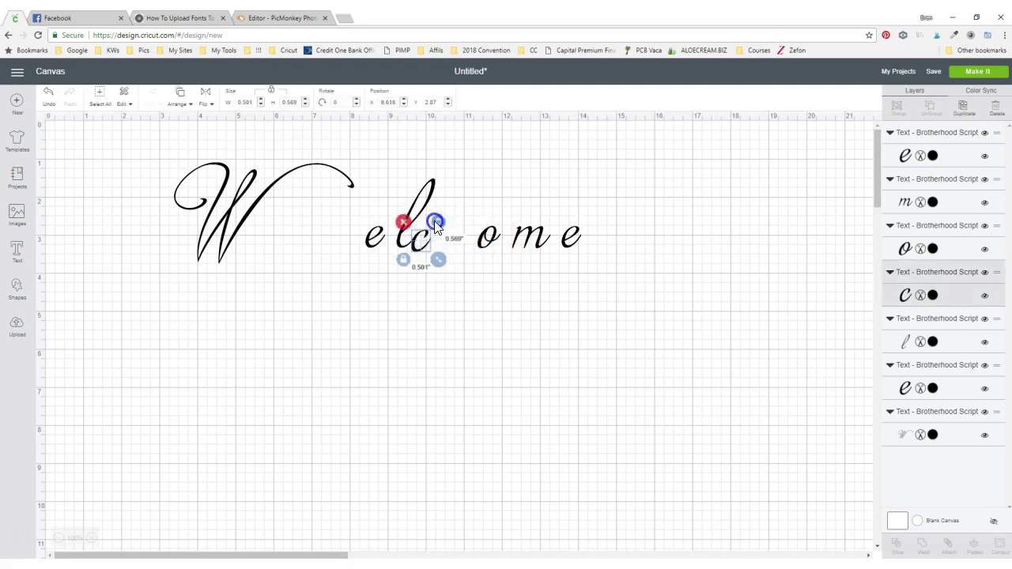
pyautogui.click(484, 231)
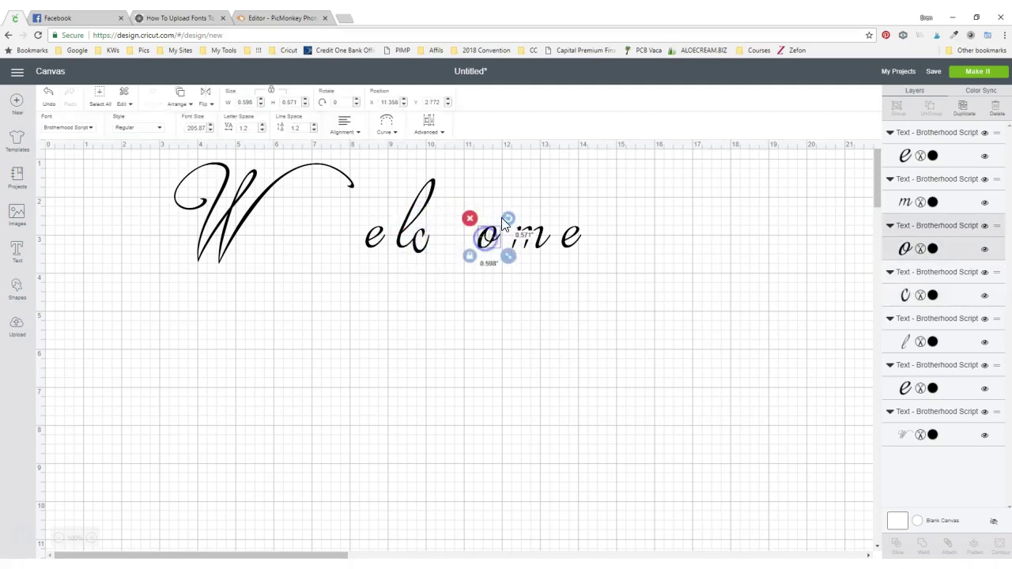
pyautogui.moveTo(486, 234); pyautogui.dragTo(436, 234)
# Tilt the m and final e and slide them left after the o
pyautogui.click(524, 240)
pyautogui.moveTo(558, 218); pyautogui.dragTo(544, 208)
pyautogui.moveTo(537, 245); pyautogui.dragTo(473, 241)
pyautogui.click(568, 242)
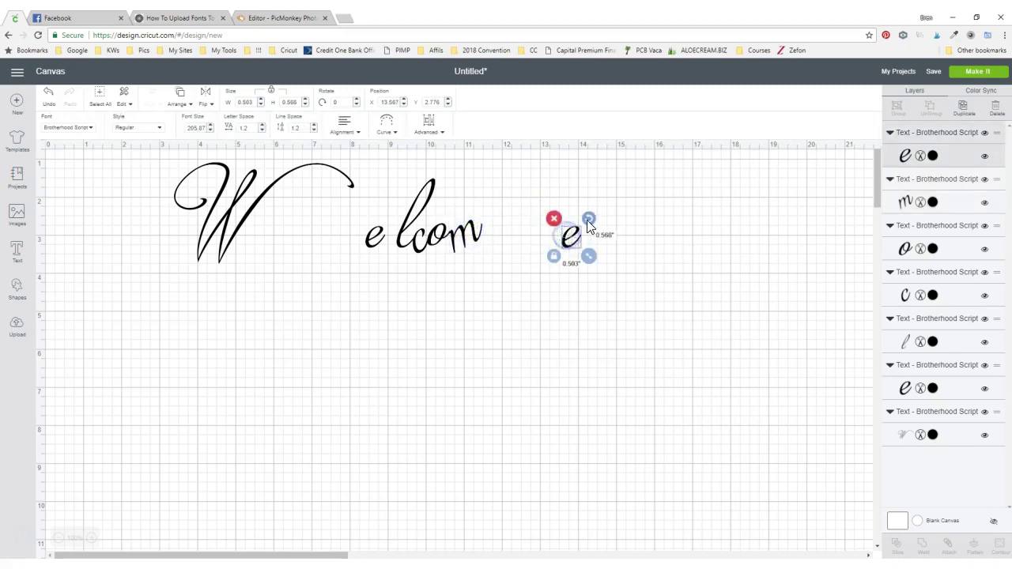
pyautogui.moveTo(588, 224); pyautogui.dragTo(492, 235)
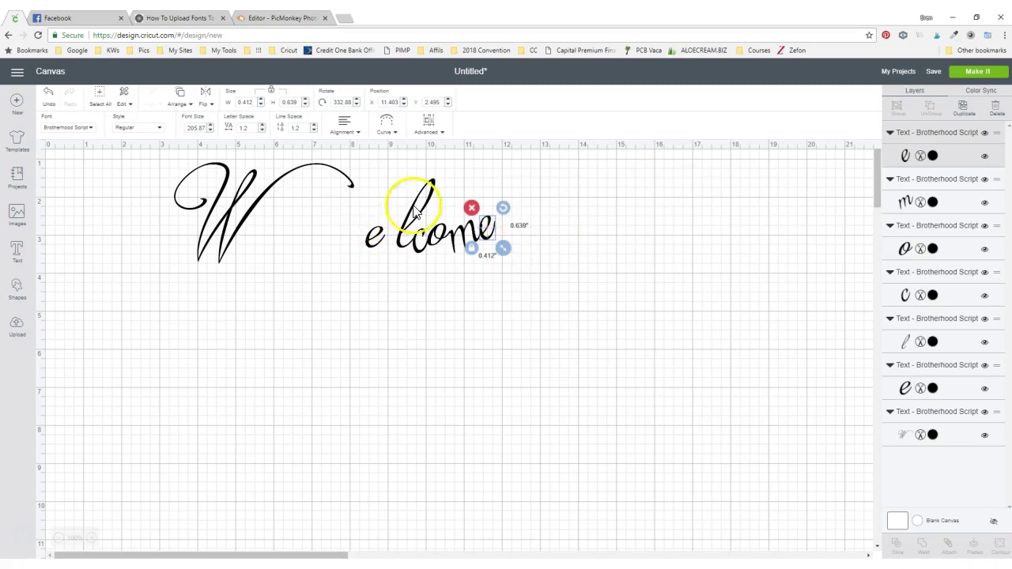
pyautogui.click(412, 290)
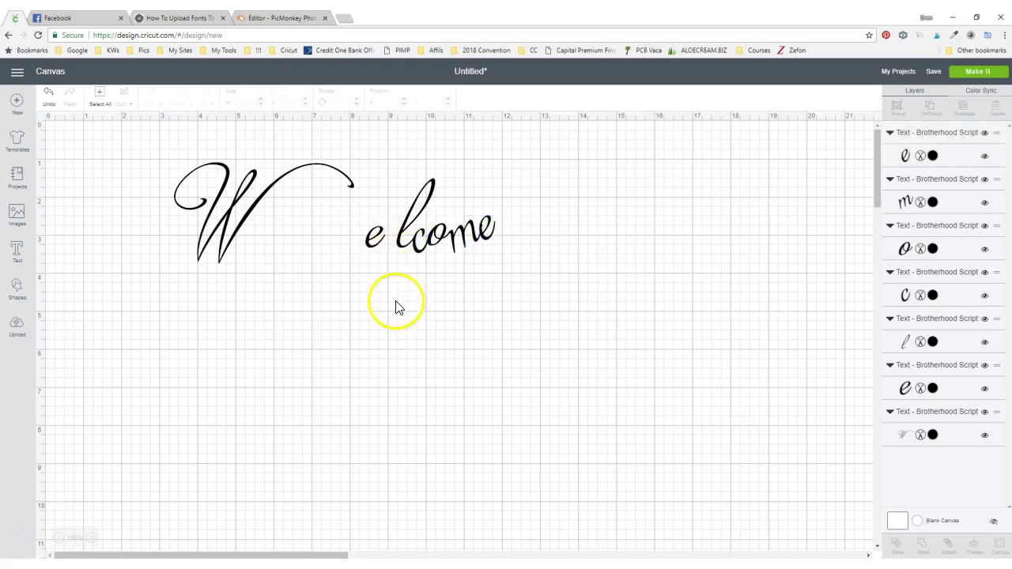